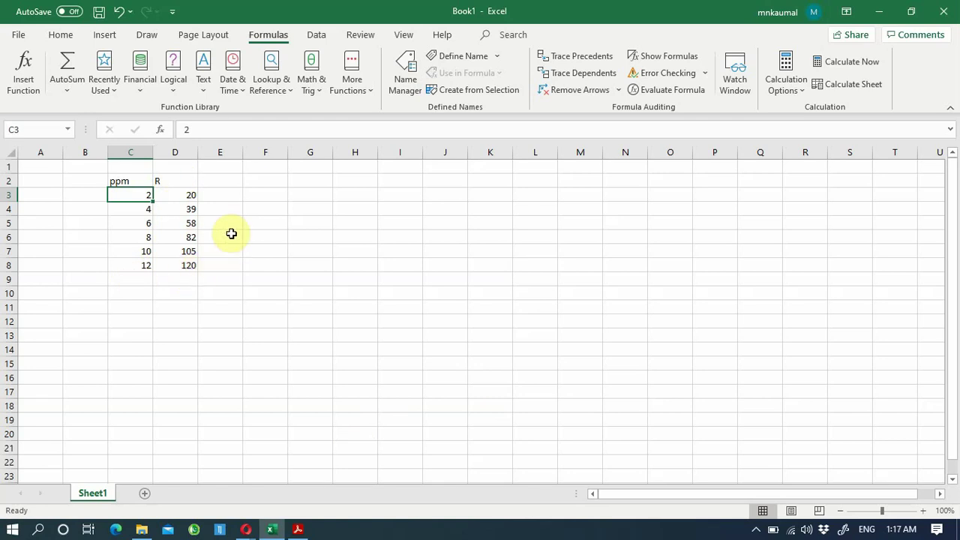
# Insert a markers-only scatter chart of the ppm and R values in C3:D8.
pyautogui.click(217, 201)
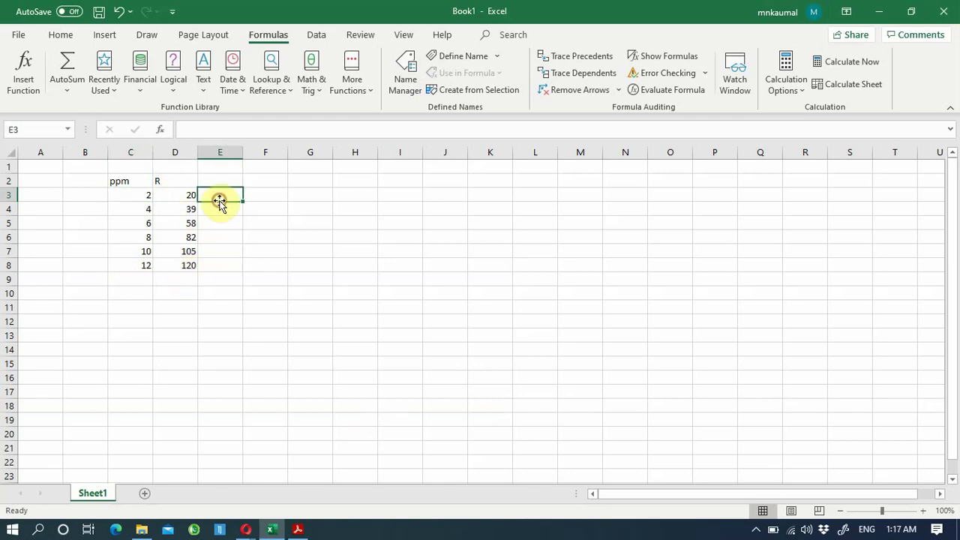
pyautogui.click(135, 194)
pyautogui.moveTo(161, 195); pyautogui.dragTo(175, 270)
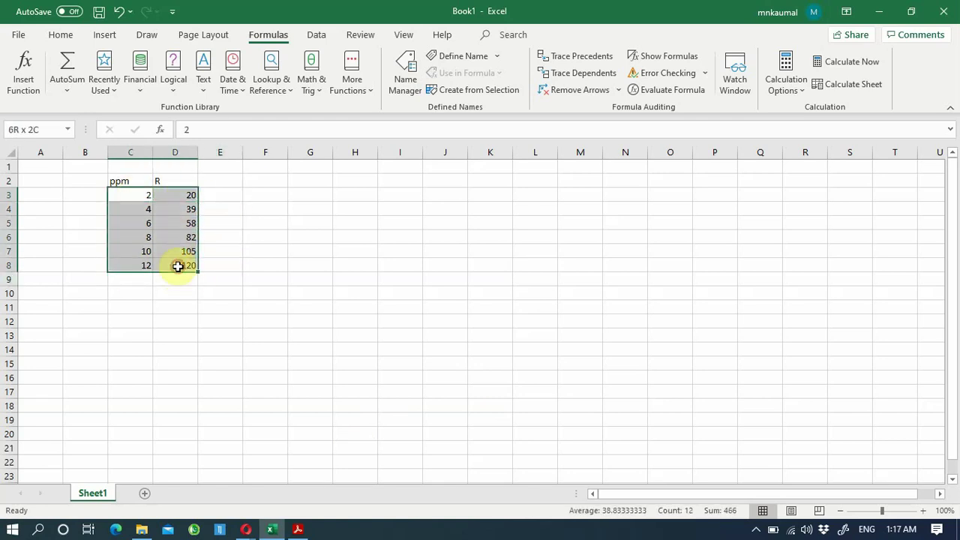
pyautogui.click(105, 34)
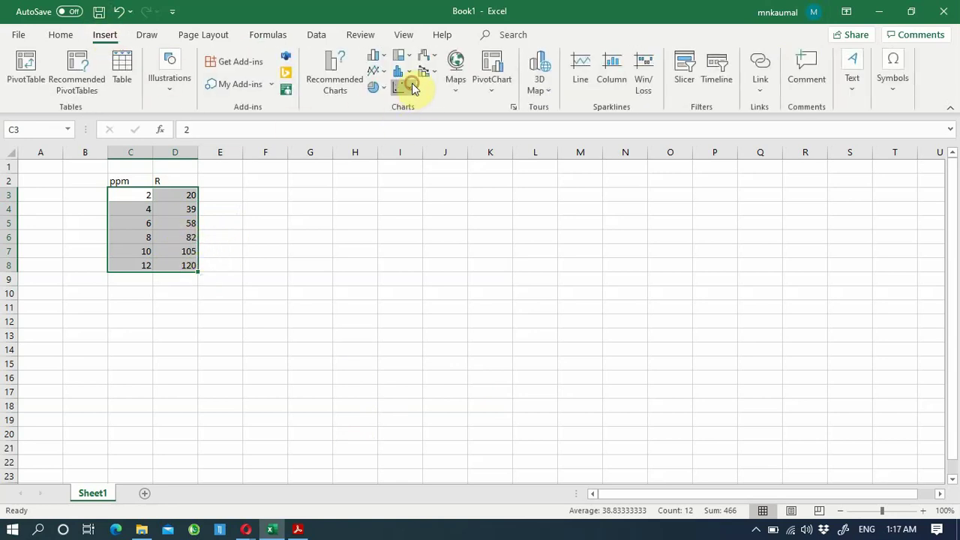
pyautogui.click(410, 90)
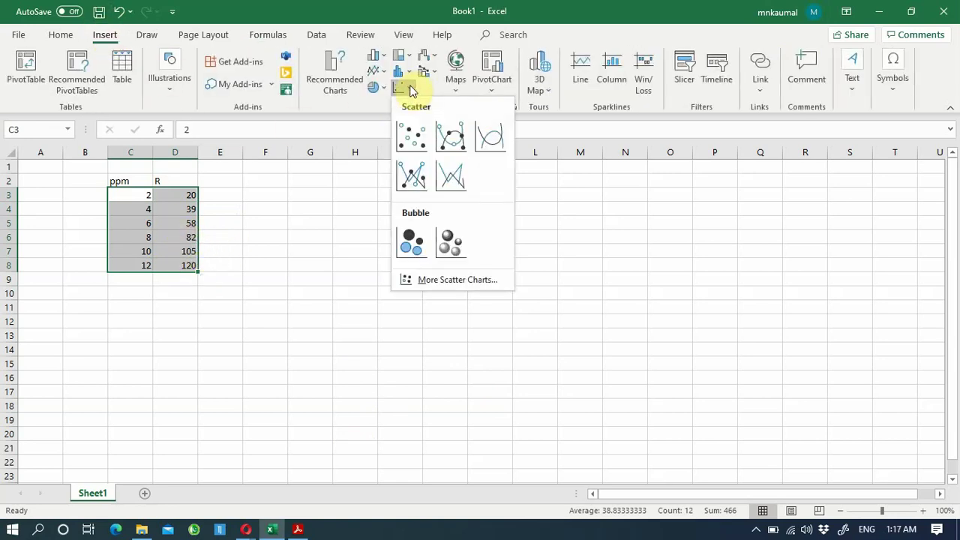
pyautogui.click(412, 137)
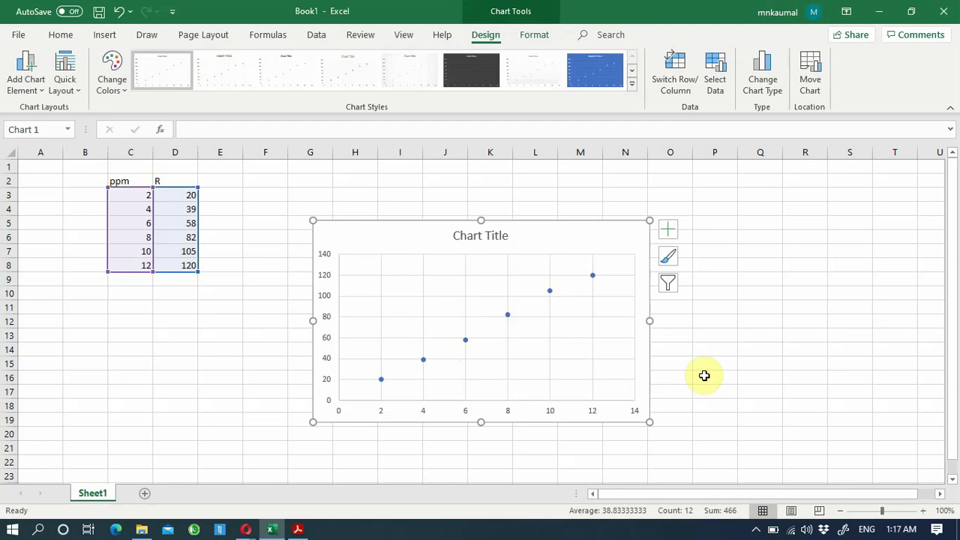
# Apply Quick Layout 9 to add the trendline equation, R² and axis titles.
pyautogui.click(467, 236)
pyautogui.click(496, 226)
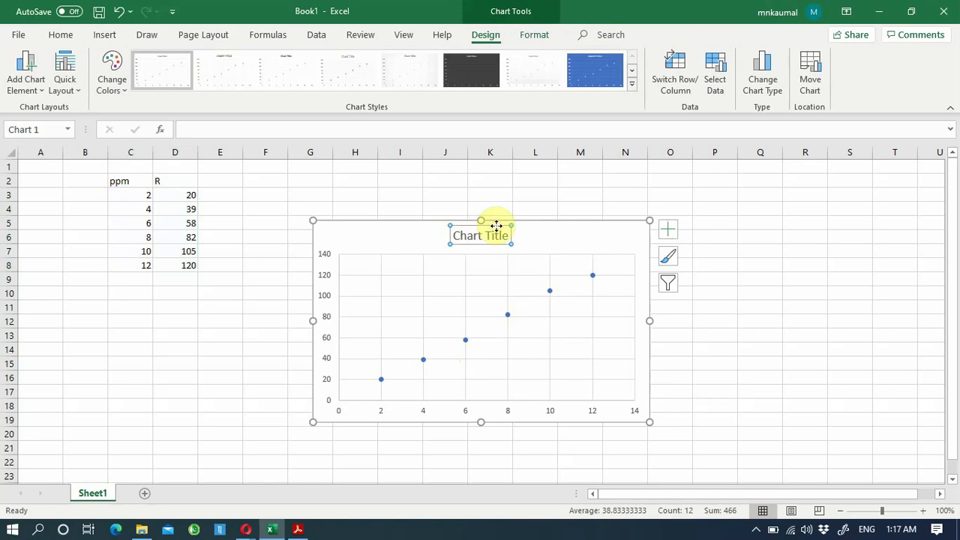
pyautogui.click(632, 71)
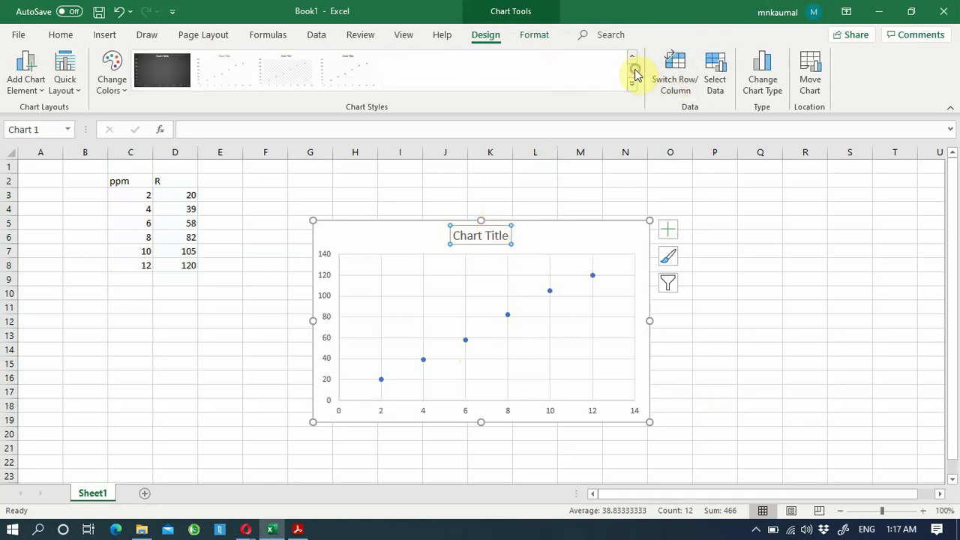
pyautogui.click(632, 59)
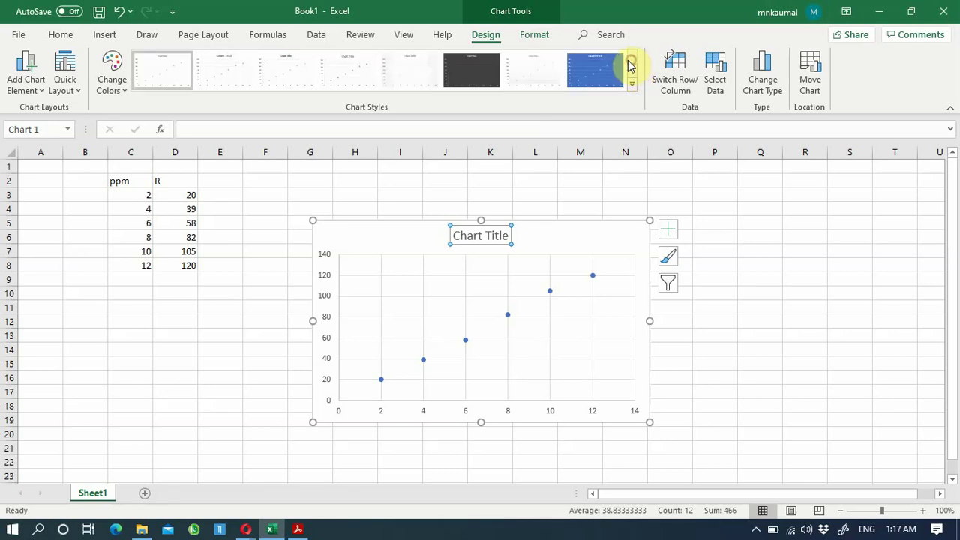
pyautogui.click(78, 91)
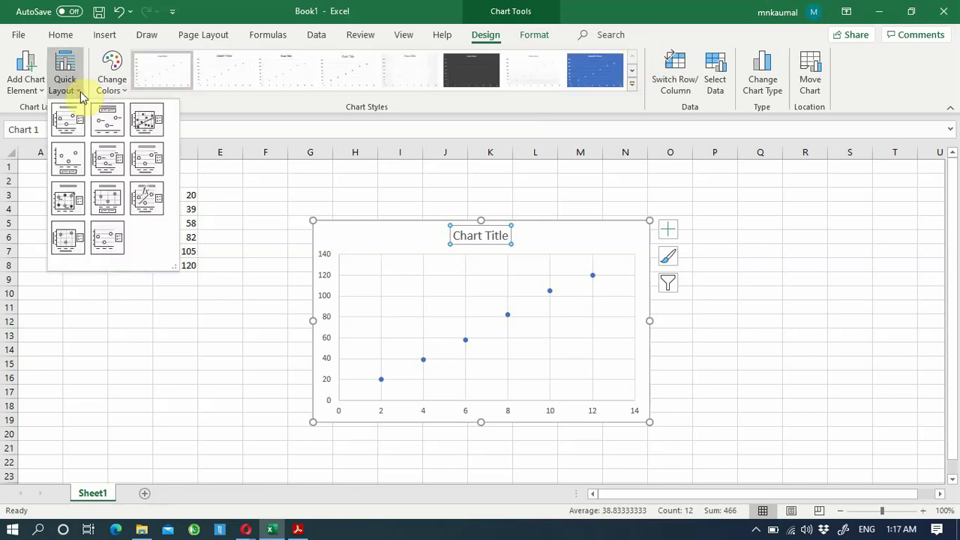
pyautogui.click(146, 196)
# Move the equation label to the upper right and delete the legend and chart title.
pyautogui.click(466, 269)
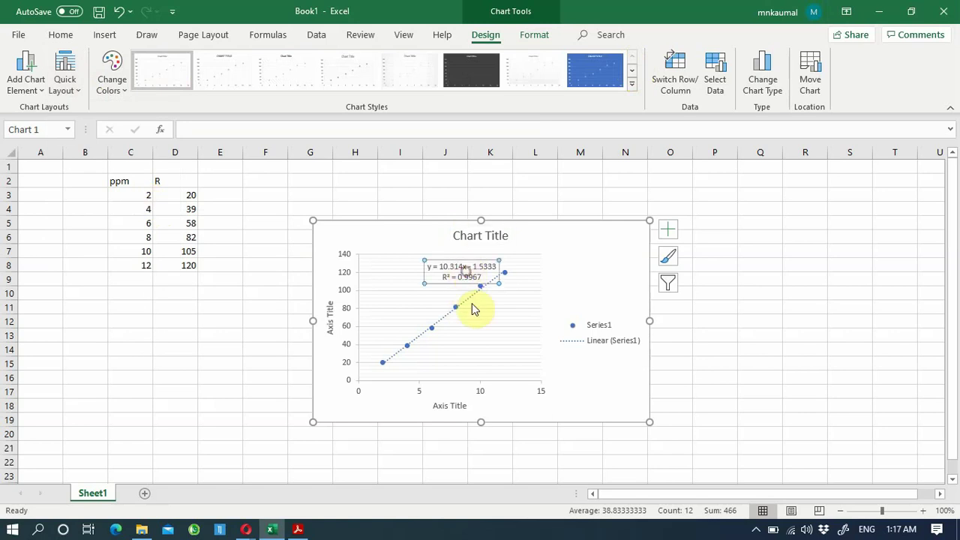
pyautogui.moveTo(465, 260); pyautogui.dragTo(595, 238)
pyautogui.click(593, 345)
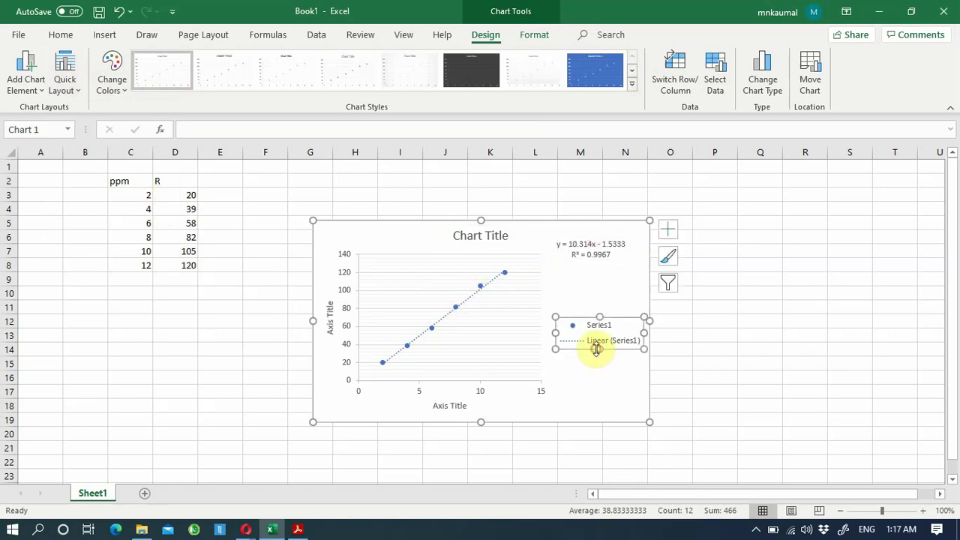
pyautogui.press('Delete')
pyautogui.click(572, 310)
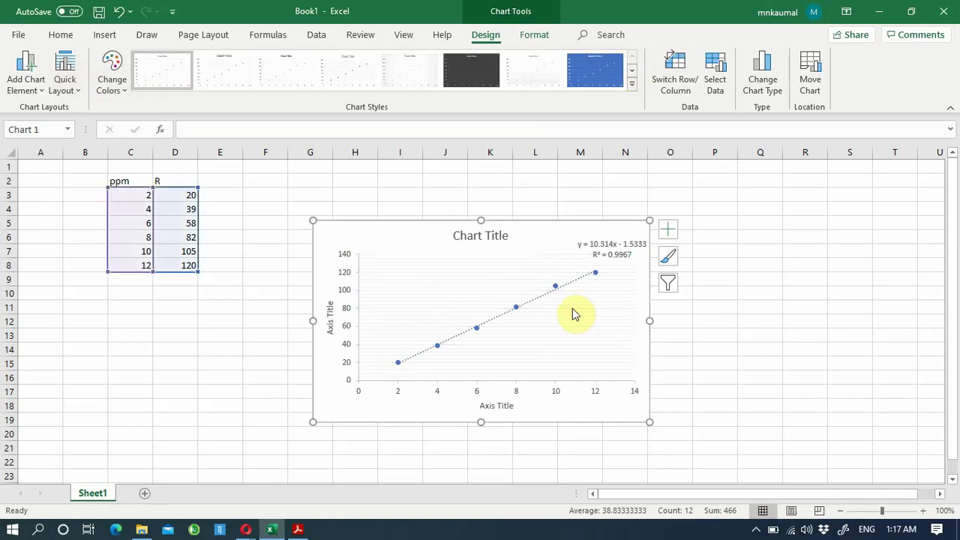
pyautogui.click(492, 241)
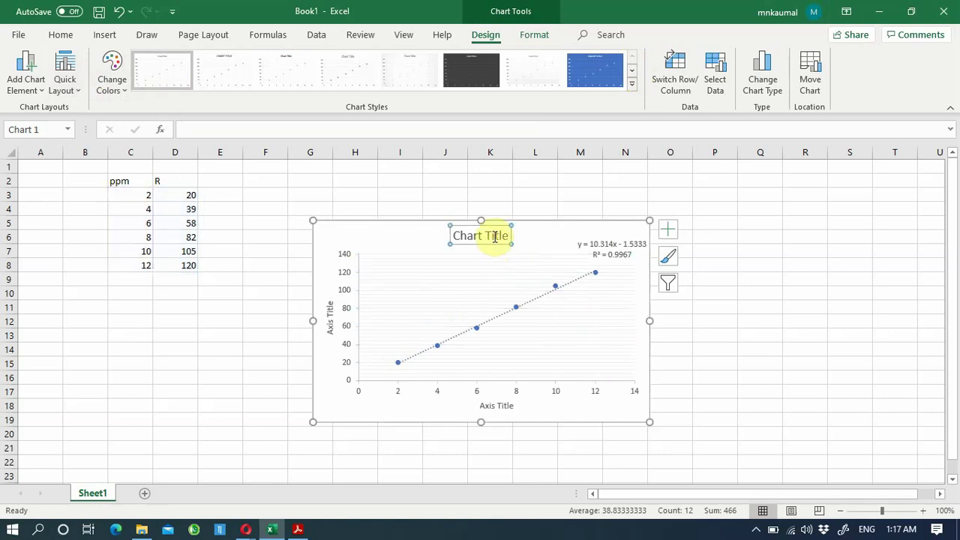
pyautogui.moveTo(493, 241); pyautogui.dragTo(493, 226)
pyautogui.press('Delete')
# Title the horizontal axis 'ppm' and the vertical axis 'R'.
pyautogui.click(549, 309)
pyautogui.click(497, 405)
pyautogui.moveTo(478, 405); pyautogui.dragTo(511, 405)
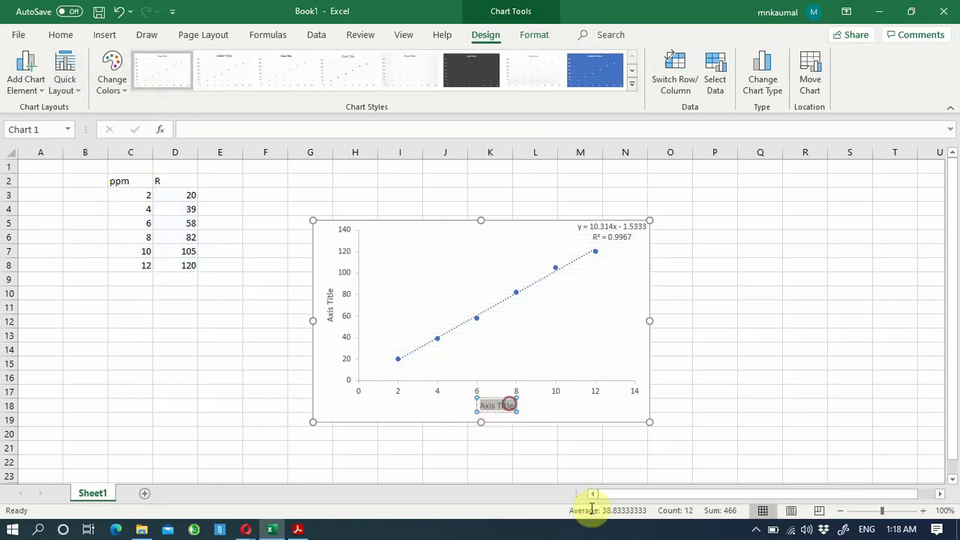
pyautogui.write('R')
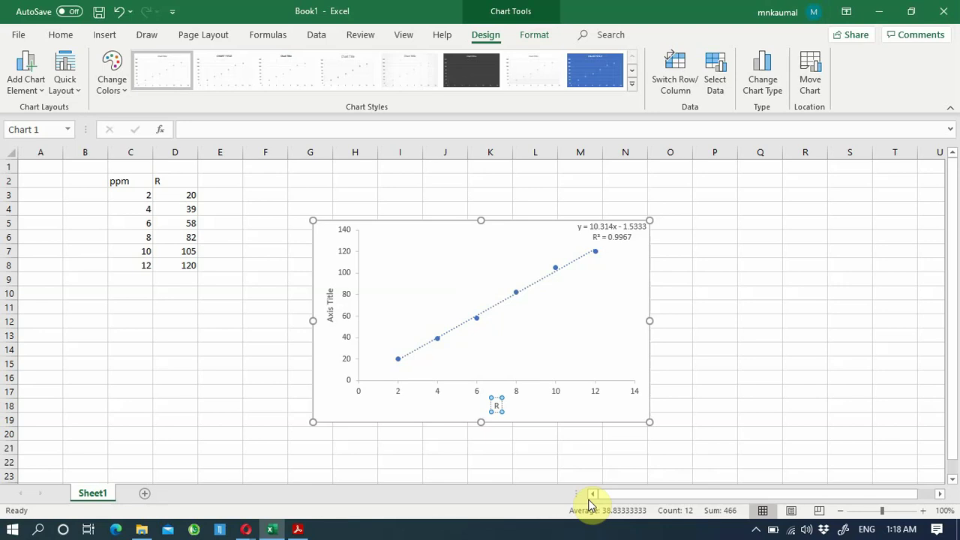
pyautogui.press('BackSpace')
pyautogui.write('ppm')
pyautogui.click(329, 310)
pyautogui.moveTo(329, 321); pyautogui.dragTo(334, 293)
pyautogui.write('R')
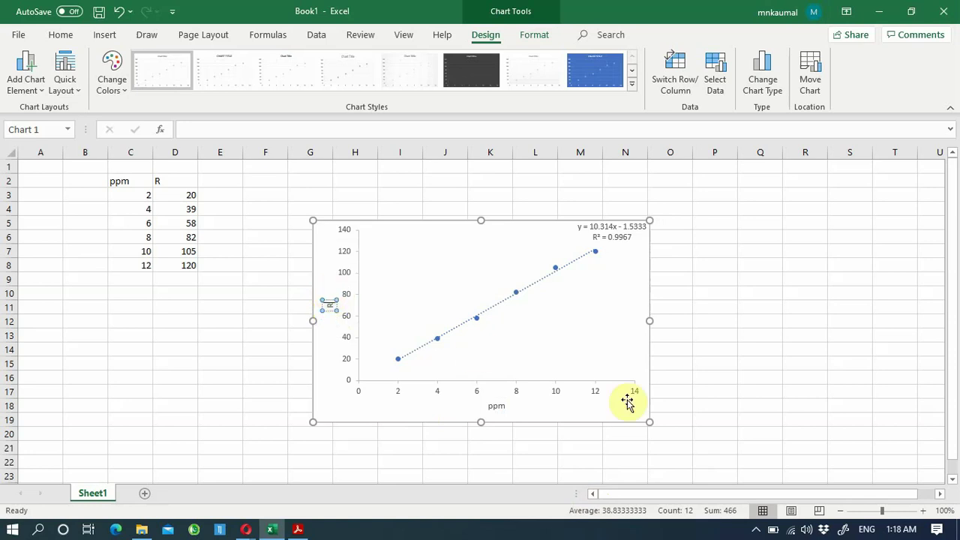
# Move the trendline equation label to the plot's lower right corner.
pyautogui.click(615, 243)
pyautogui.moveTo(617, 243); pyautogui.dragTo(600, 345)
pyautogui.click(731, 339)
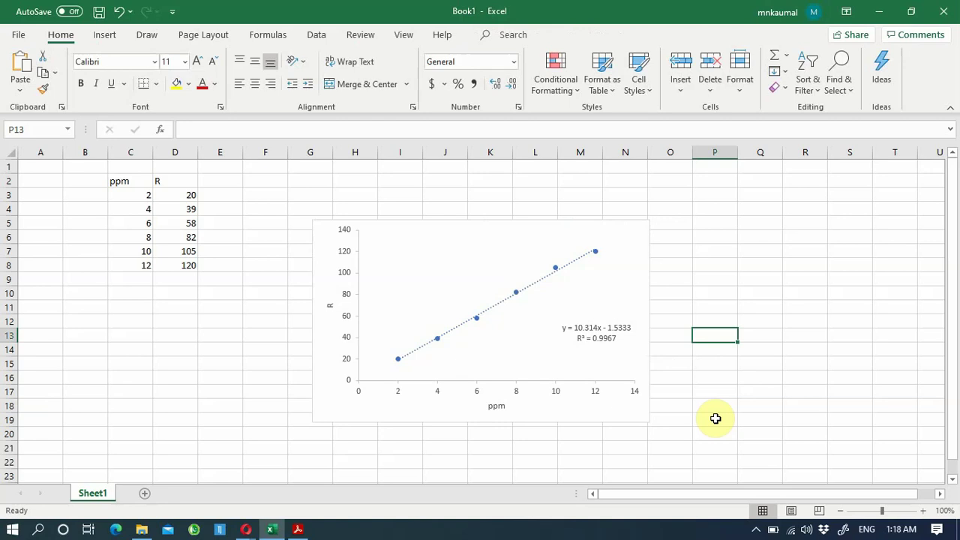
# Reposition the chart so its top edge sits at row 2, just right of column D.
pyautogui.click(481, 221)
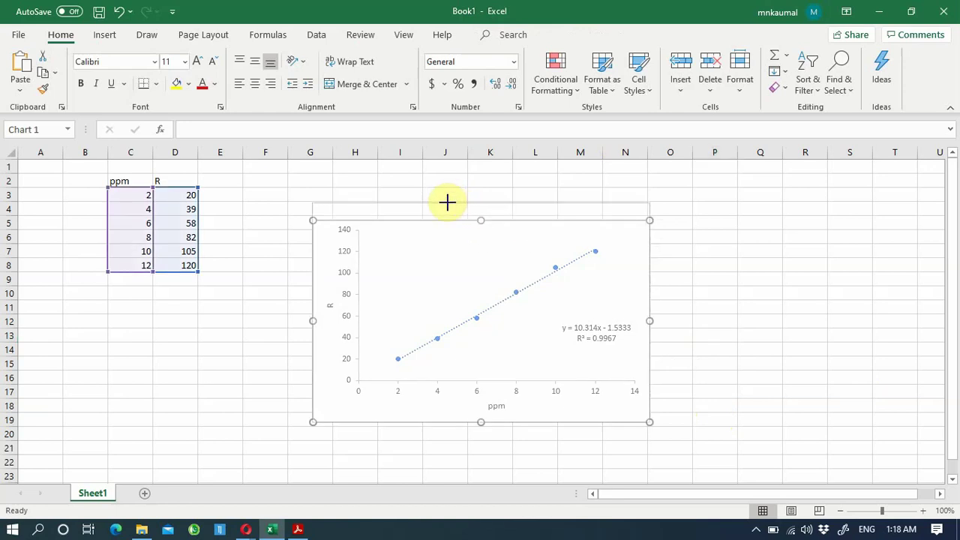
pyautogui.click(448, 217)
pyautogui.click(538, 221)
pyautogui.moveTo(522, 220); pyautogui.dragTo(468, 188)
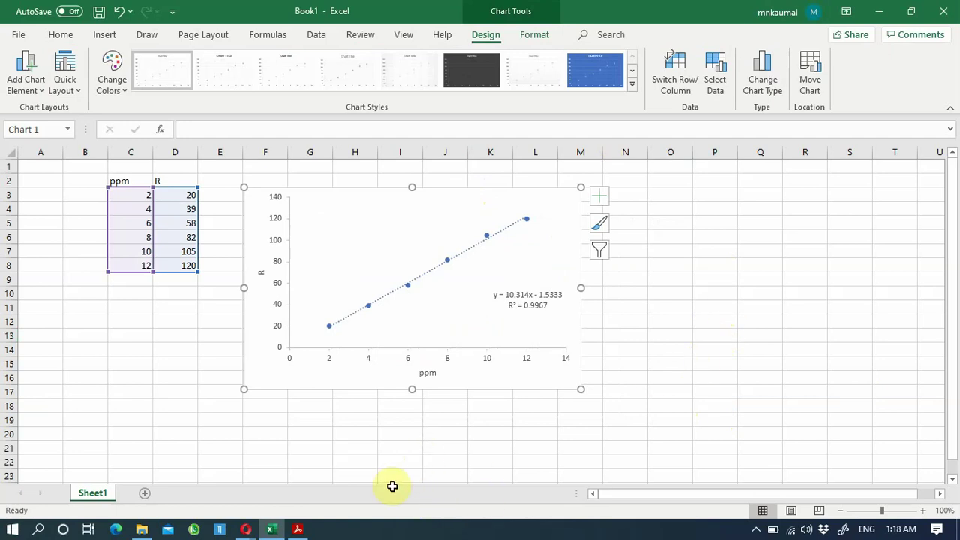
pyautogui.moveTo(304, 531)
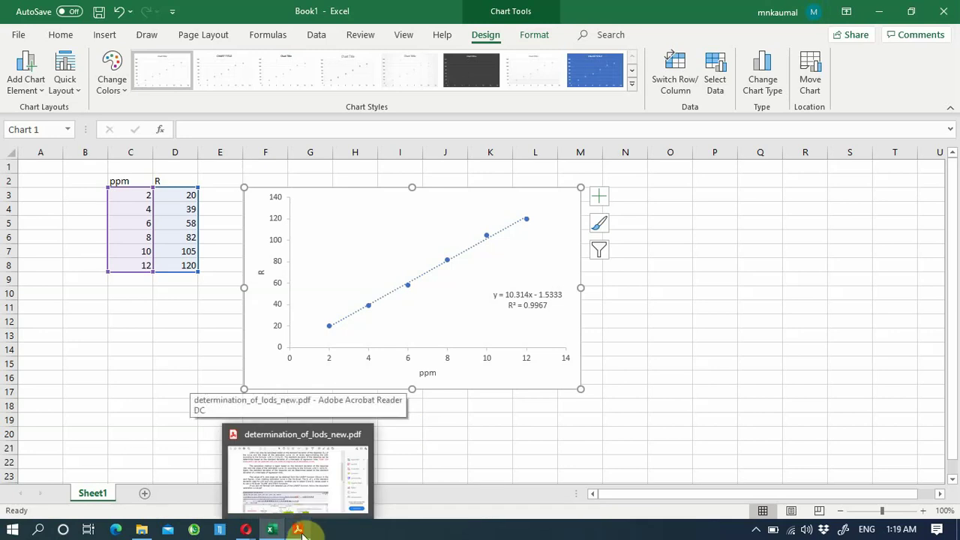
pyautogui.click(302, 532)
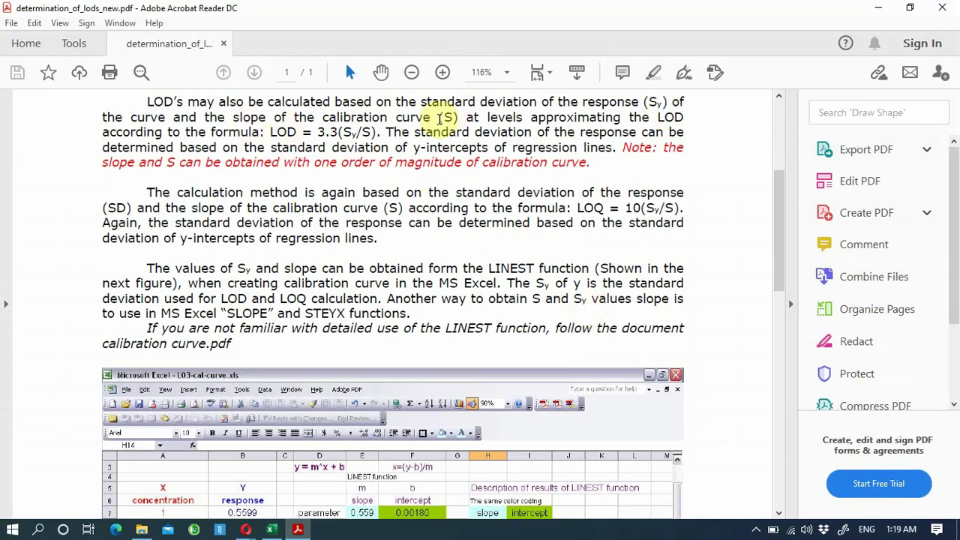
pyautogui.moveTo(422, 101); pyautogui.dragTo(612, 104)
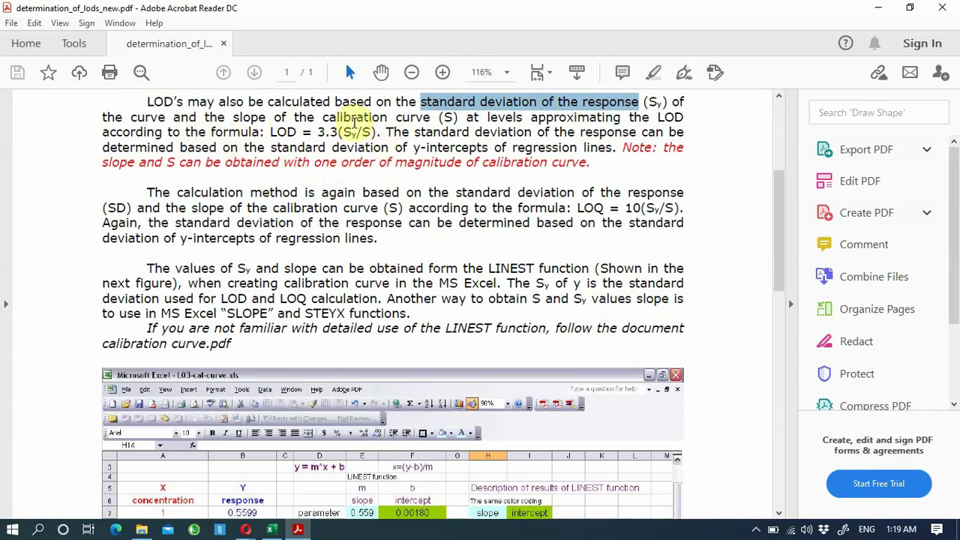
pyautogui.moveTo(230, 118); pyautogui.dragTo(431, 118)
pyautogui.click(705, 260)
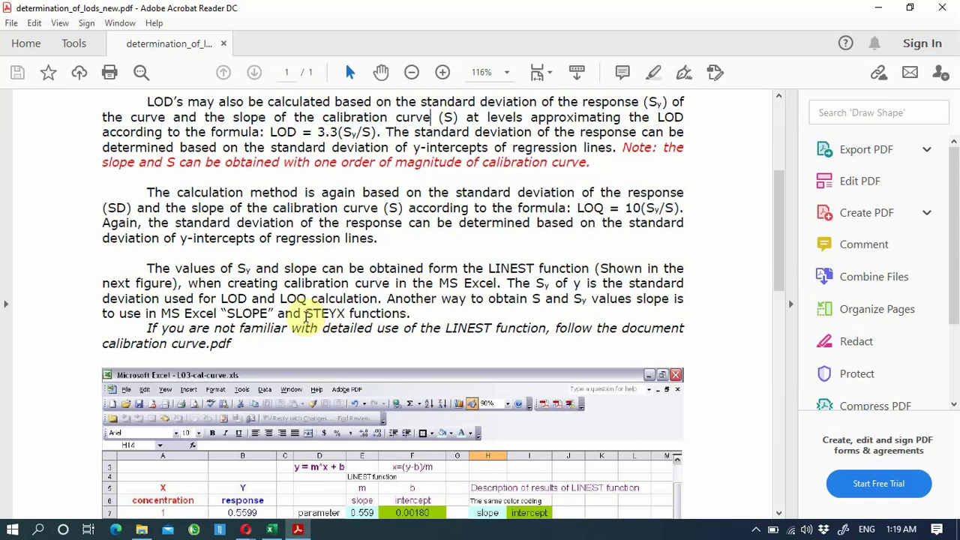
pyautogui.moveTo(304, 315); pyautogui.dragTo(344, 314)
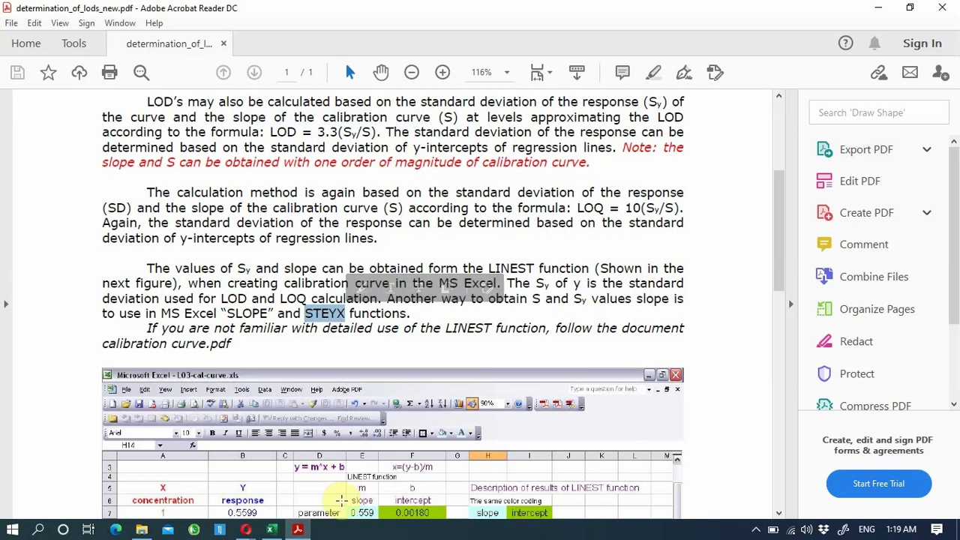
pyautogui.click(272, 531)
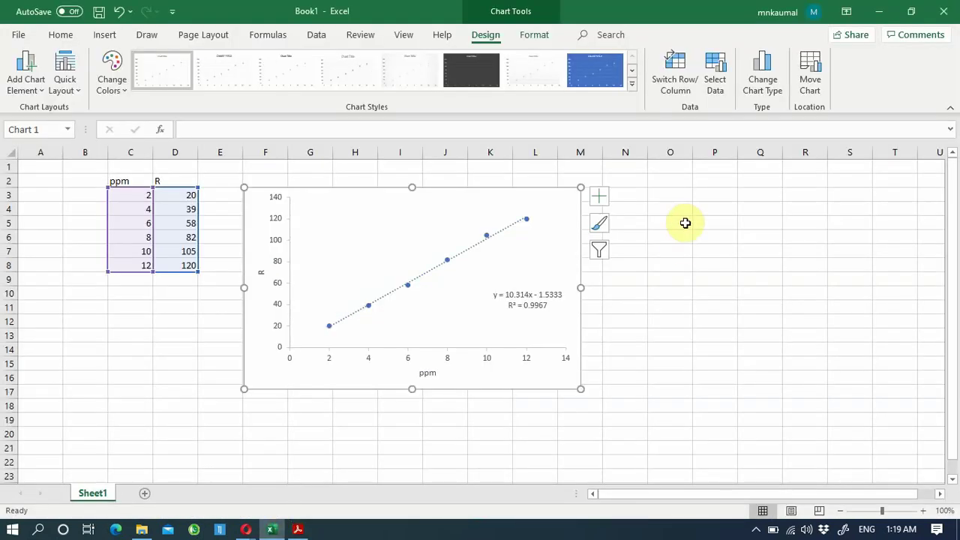
# Enter the label 'SD' in P3 and select Q3.
pyautogui.click(712, 199)
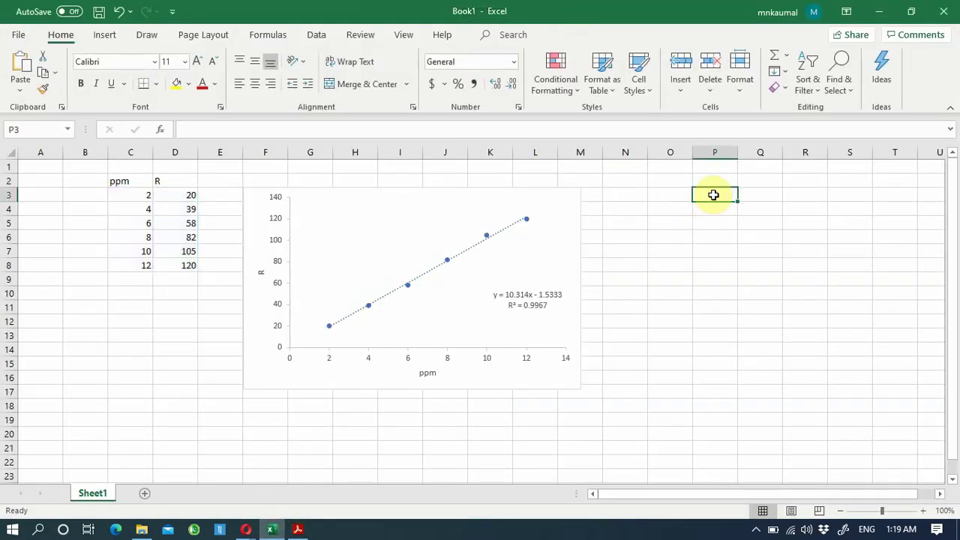
pyautogui.write('SD')
pyautogui.click(753, 195)
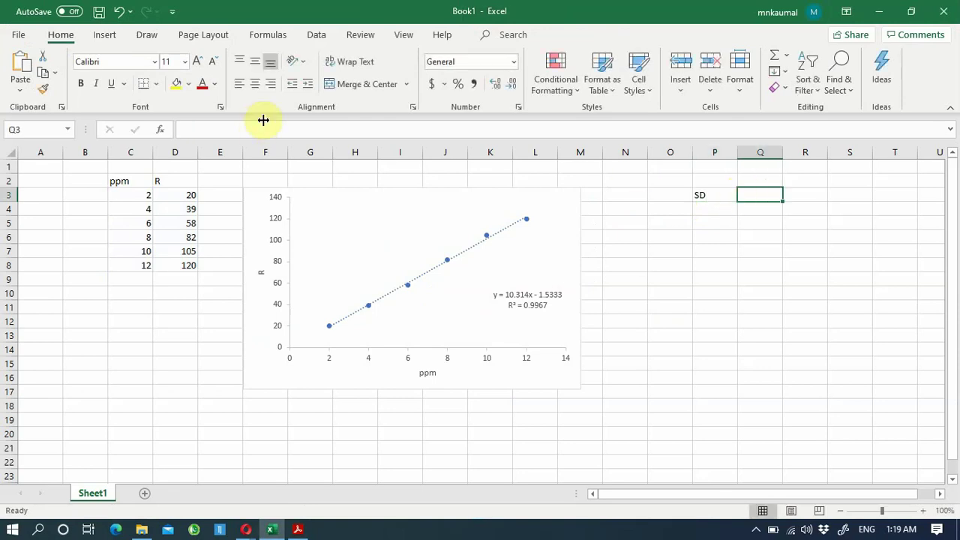
# Start the STEYX function from Formulas > More Functions > Statistical for Q3.
pyautogui.click(105, 37)
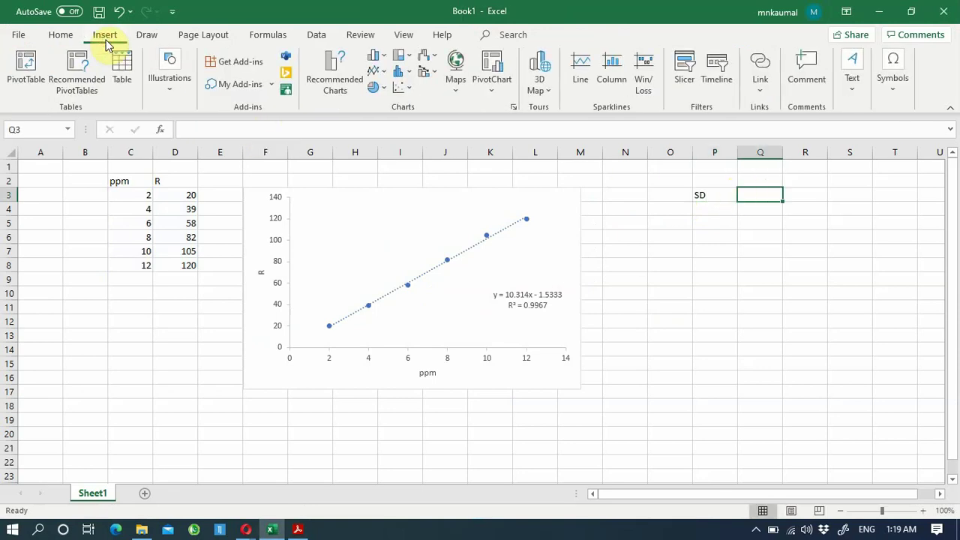
pyautogui.click(264, 34)
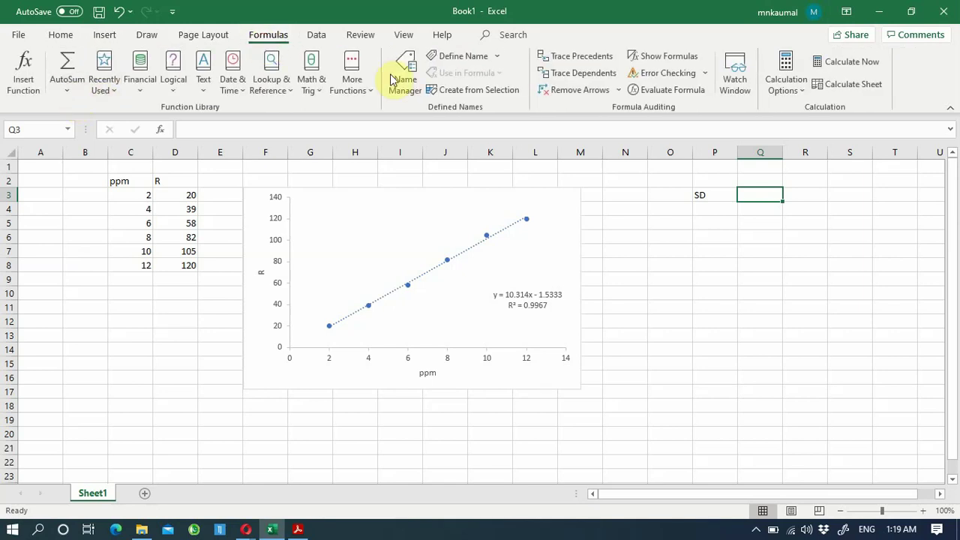
pyautogui.click(370, 94)
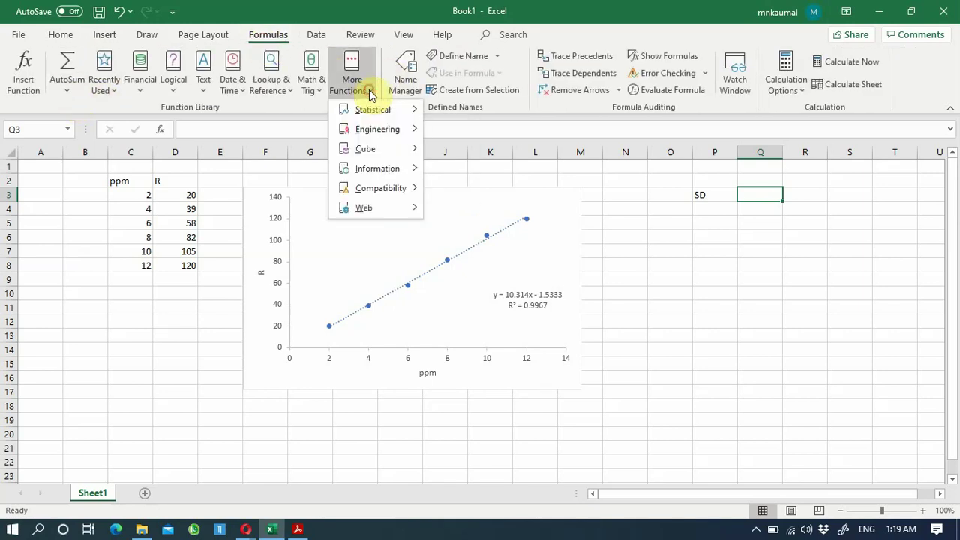
pyautogui.moveTo(370, 111)
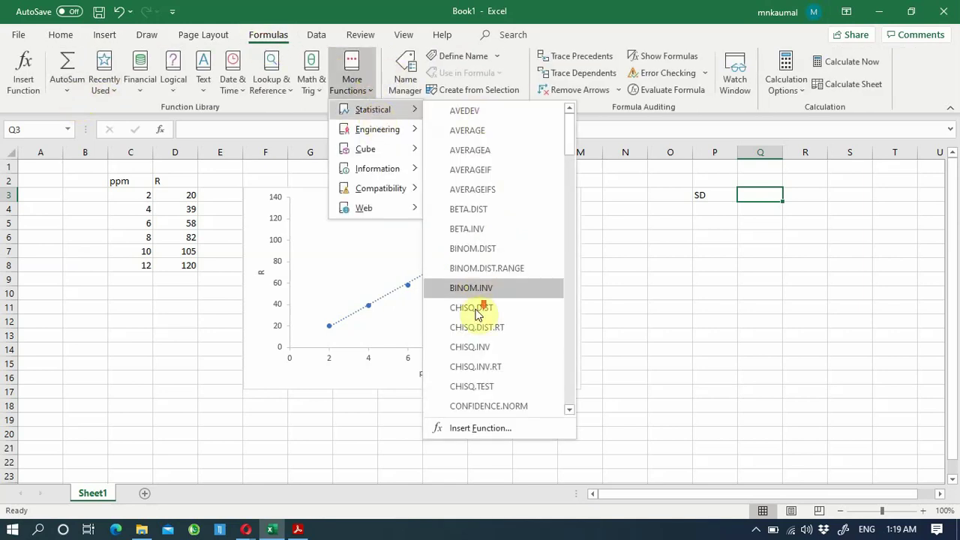
pyautogui.scroll(-15, 478, 315)
pyautogui.scroll(-10, 480, 319)
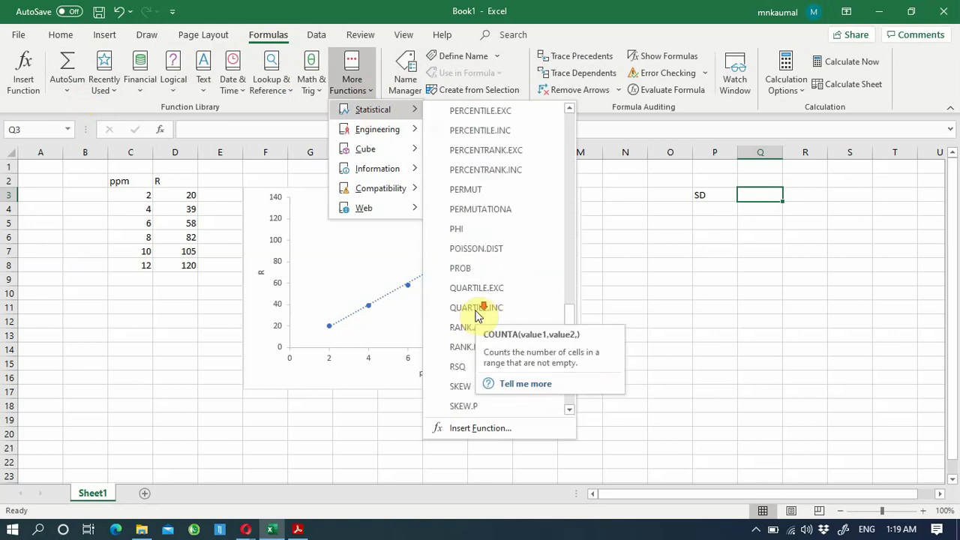
pyautogui.scroll(-1, 503, 382)
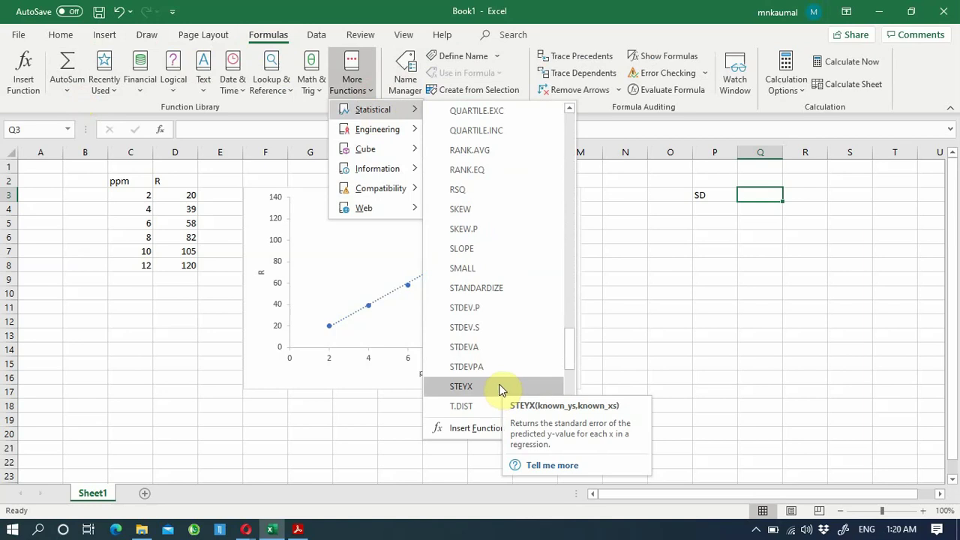
pyautogui.click(461, 387)
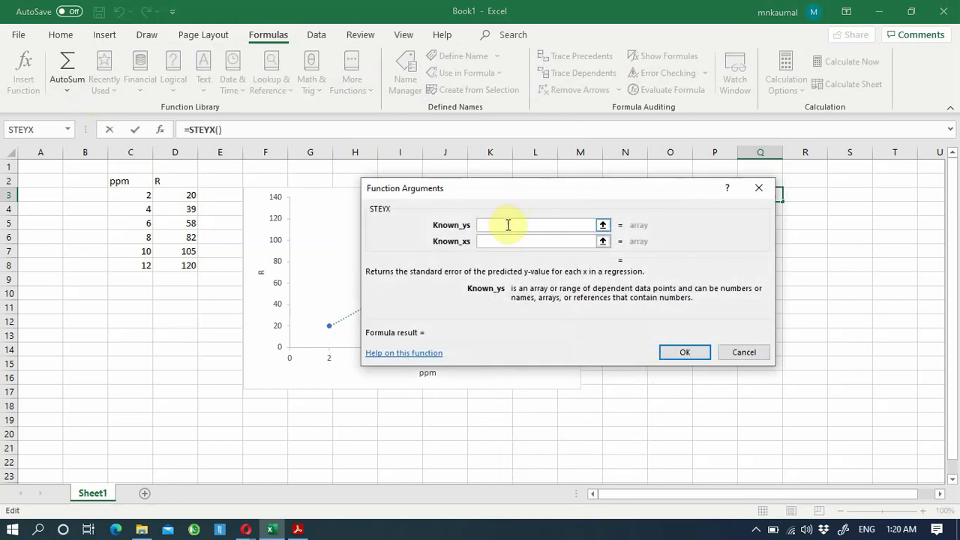
# Set STEYX Known_ys to D3:D8 and Known_xs to C3:C8, fixing swapped ranges, and confirm.
pyautogui.moveTo(139, 194); pyautogui.dragTo(138, 265)
pyautogui.click(570, 242)
pyautogui.click(184, 194)
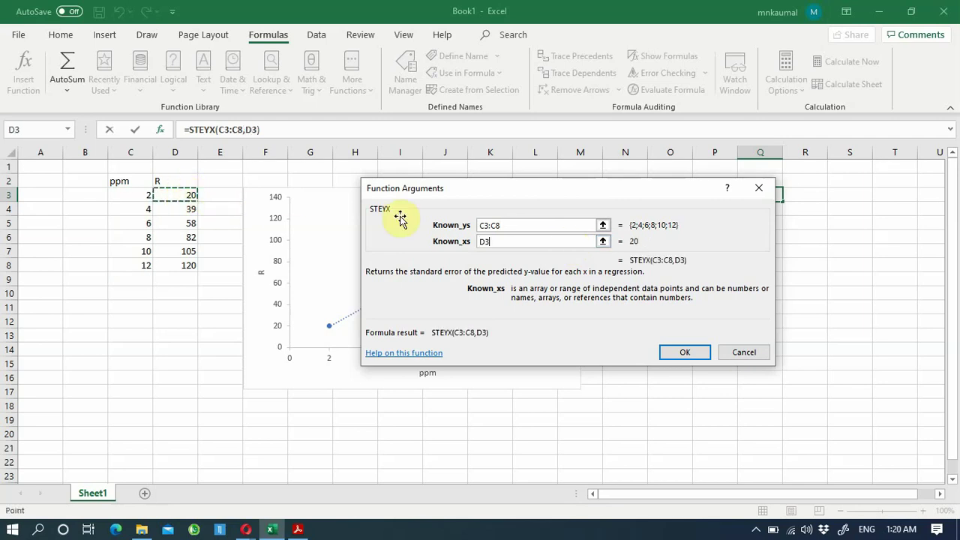
pyautogui.click(531, 242)
pyautogui.click(480, 241)
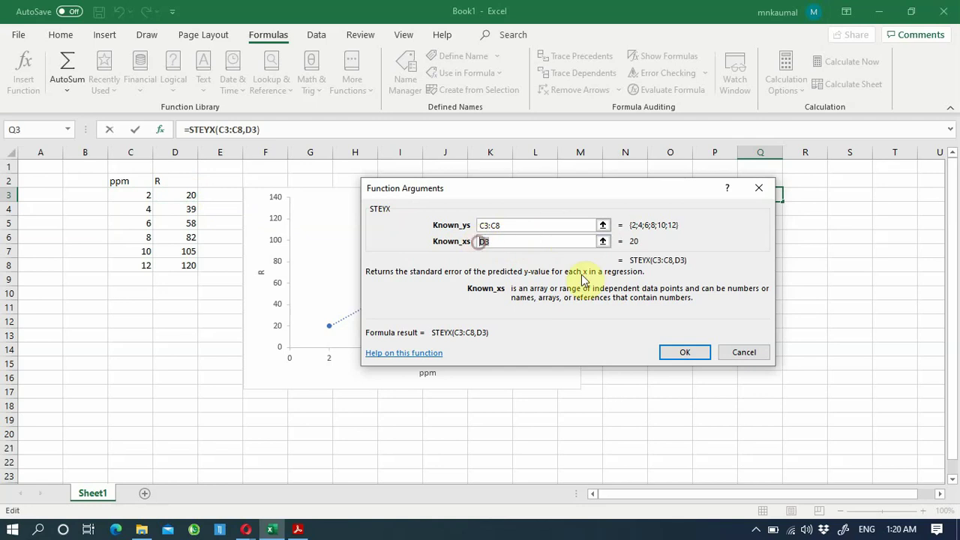
pyautogui.press('Delete')
pyautogui.press('Delete')
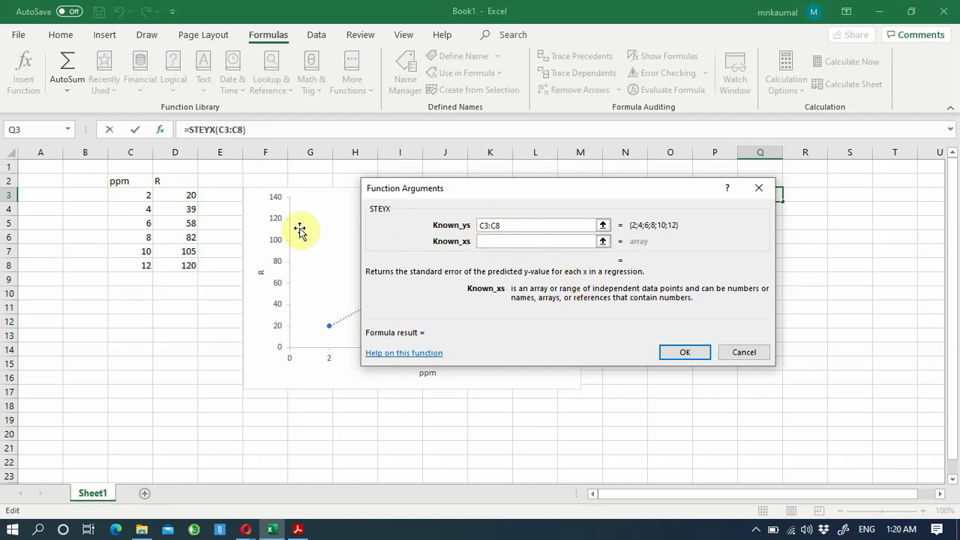
pyautogui.moveTo(141, 202); pyautogui.dragTo(126, 271)
pyautogui.click(535, 226)
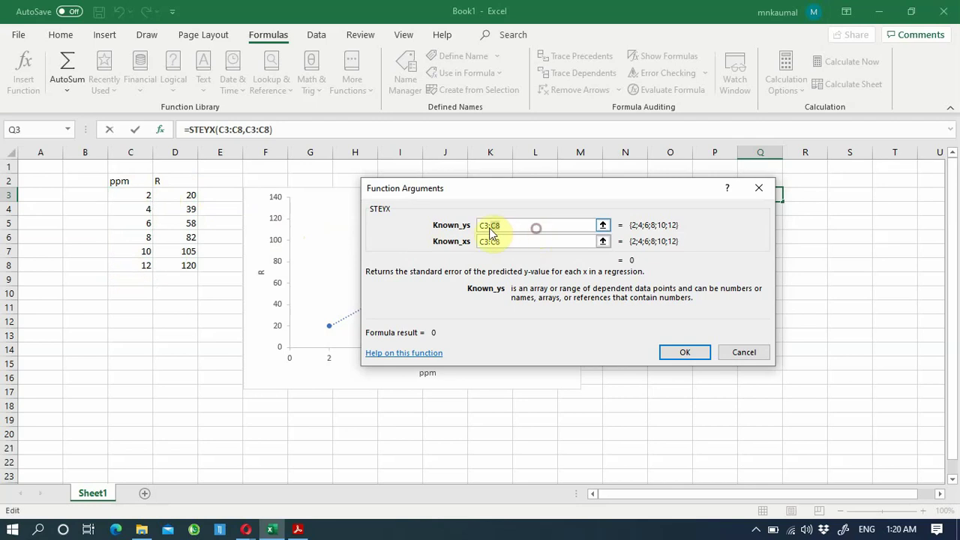
pyautogui.click(507, 225)
pyautogui.doubleClick(506, 225)
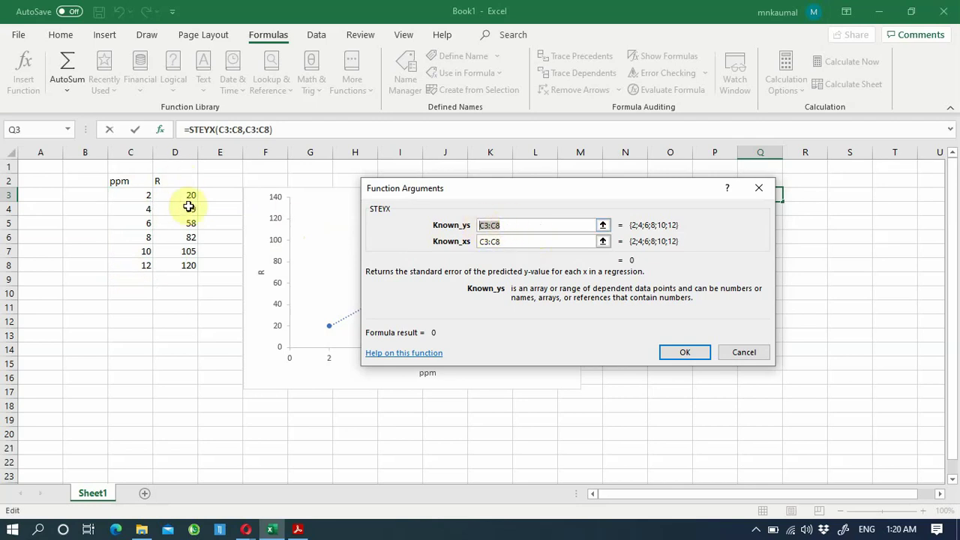
pyautogui.moveTo(184, 192); pyautogui.dragTo(187, 261)
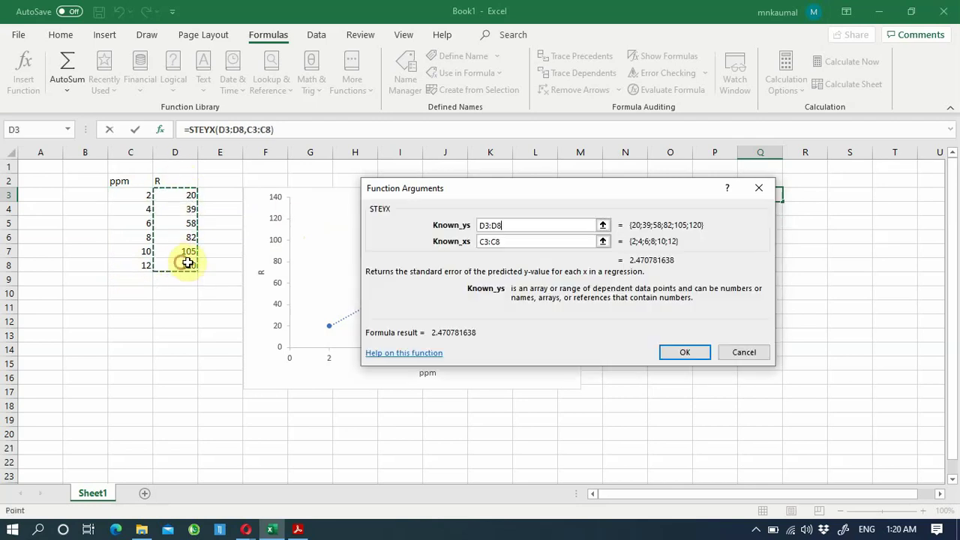
pyautogui.click(681, 352)
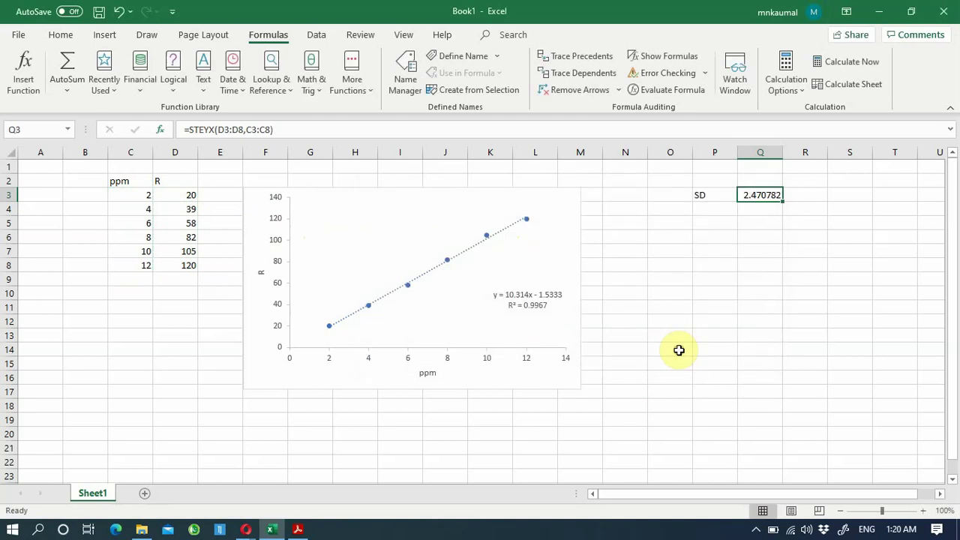
# Enter the label 'Slop' in P4 and select Q4.
pyautogui.click(714, 212)
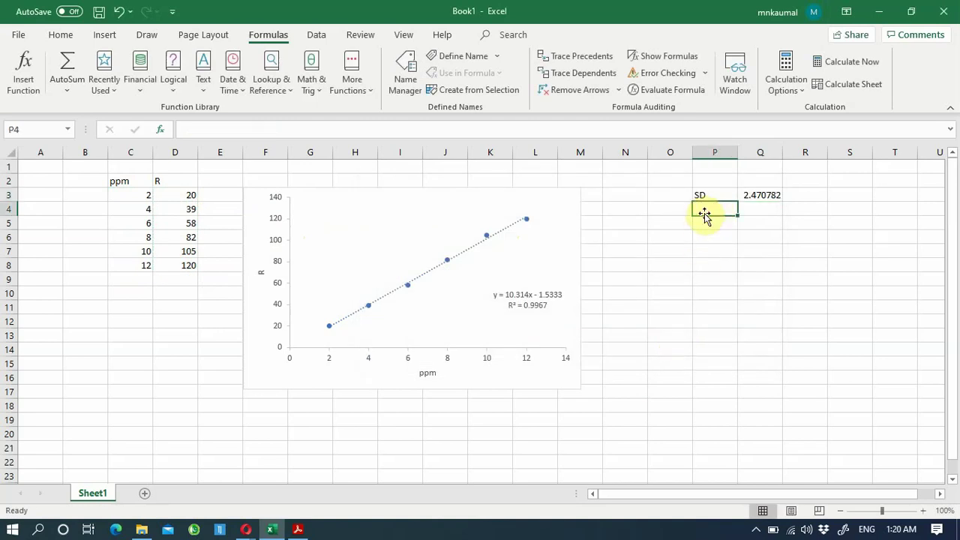
pyautogui.write('SD')
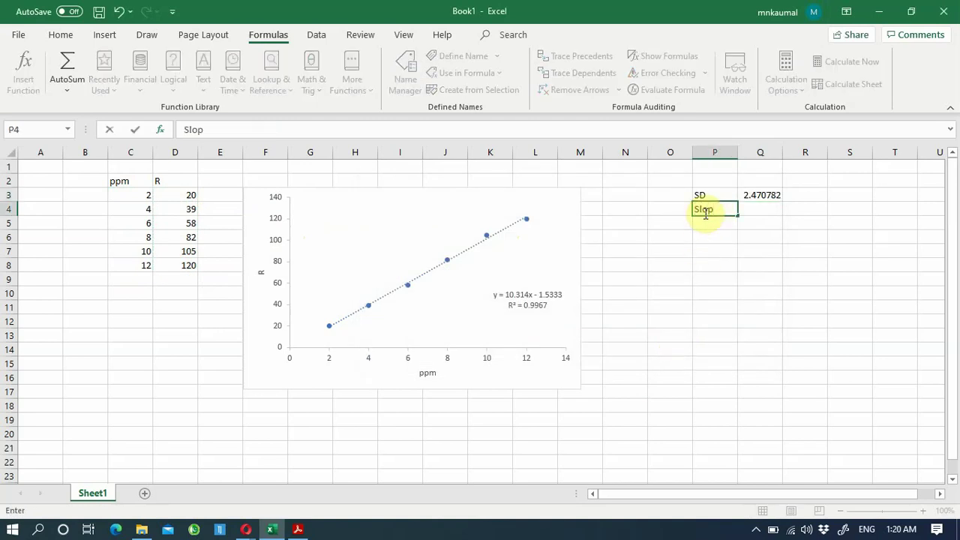
pyautogui.click(761, 212)
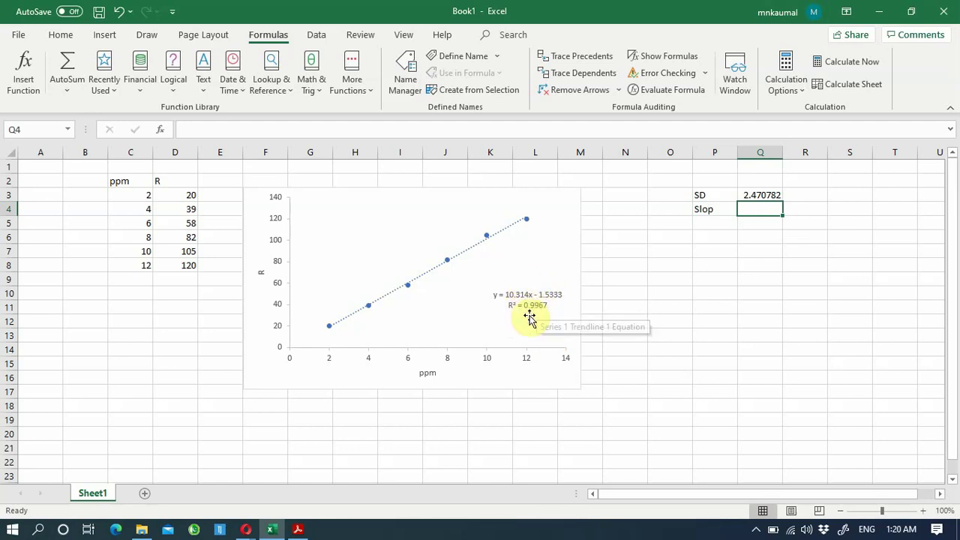
# Insert =SLOPE(D3:D8,C3:C8) in Q4 from the Statistical functions, returning 10.31429.
pyautogui.click(368, 89)
pyautogui.moveTo(365, 108)
pyautogui.scroll(-18, 523, 251)
pyautogui.scroll(-8, 524, 268)
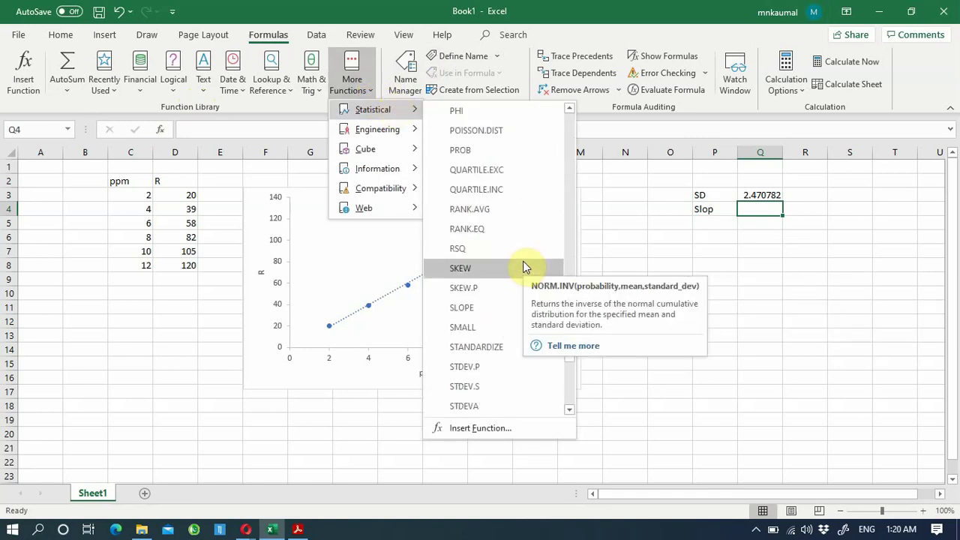
pyautogui.click(504, 310)
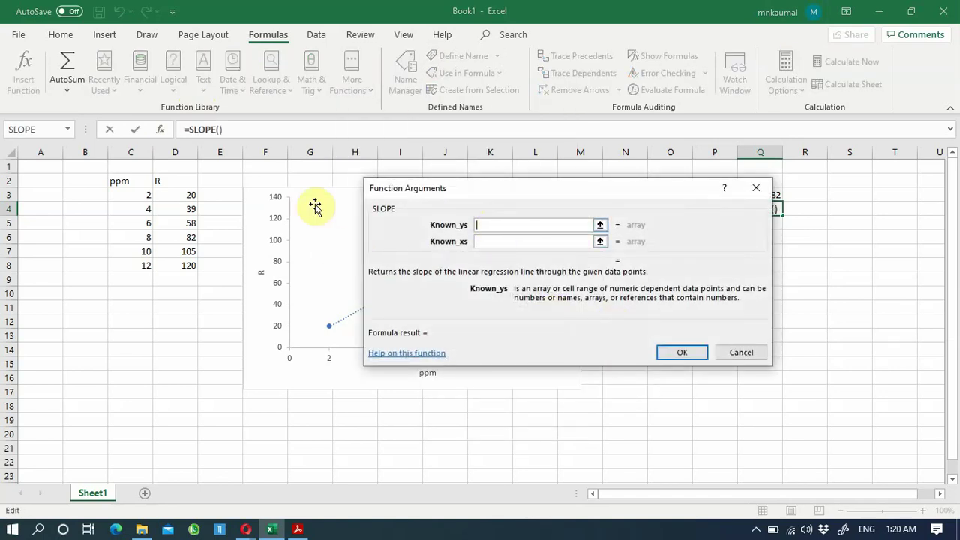
pyautogui.moveTo(186, 193); pyautogui.dragTo(187, 265)
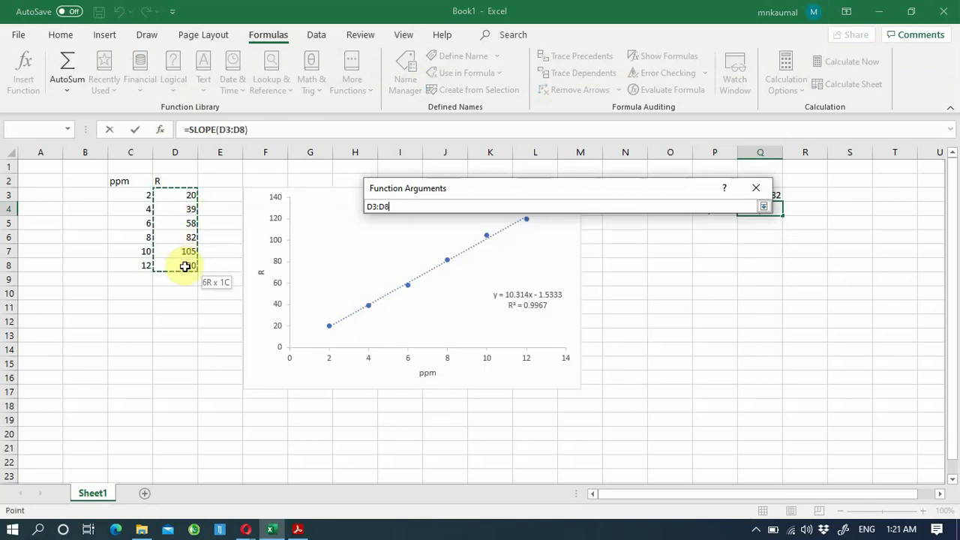
pyautogui.click(515, 241)
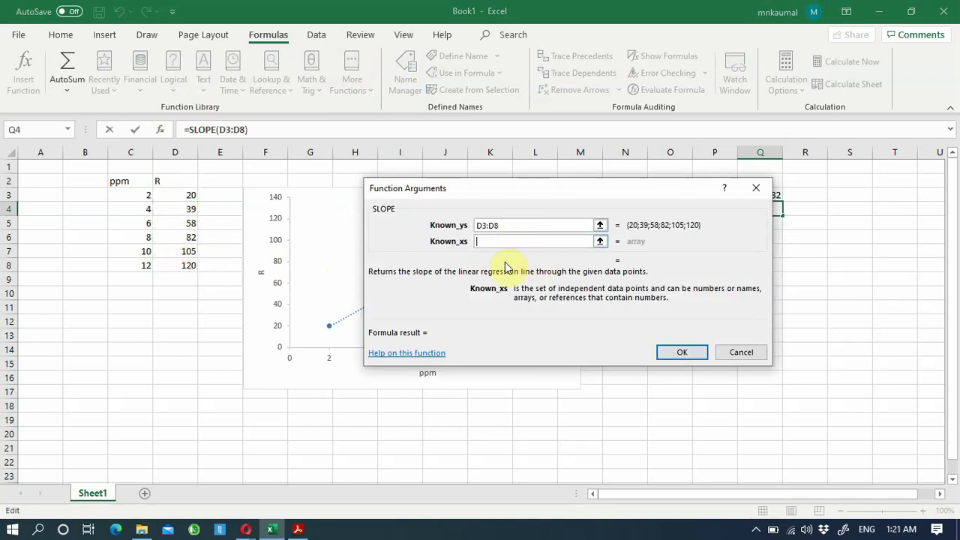
pyautogui.moveTo(138, 194); pyautogui.dragTo(146, 262)
pyautogui.click(680, 351)
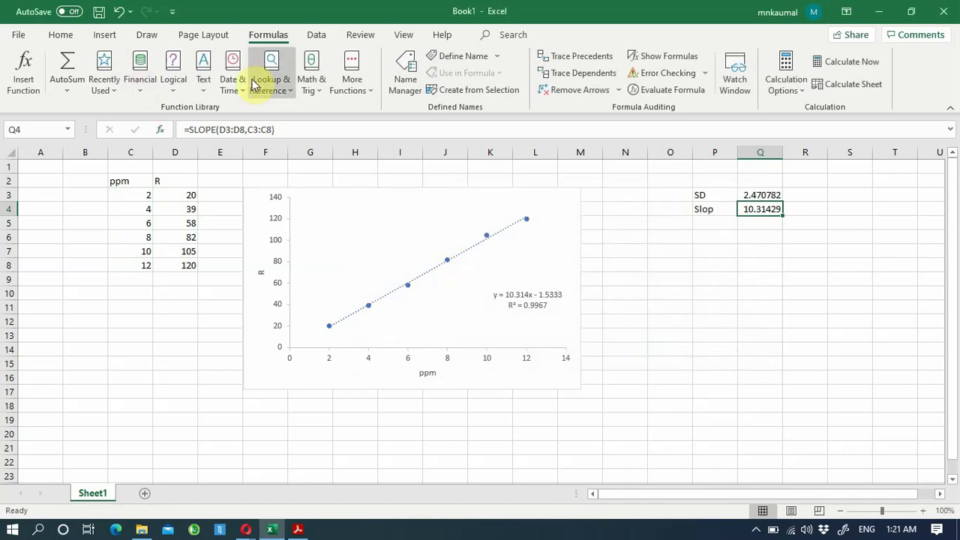
pyautogui.click(366, 97)
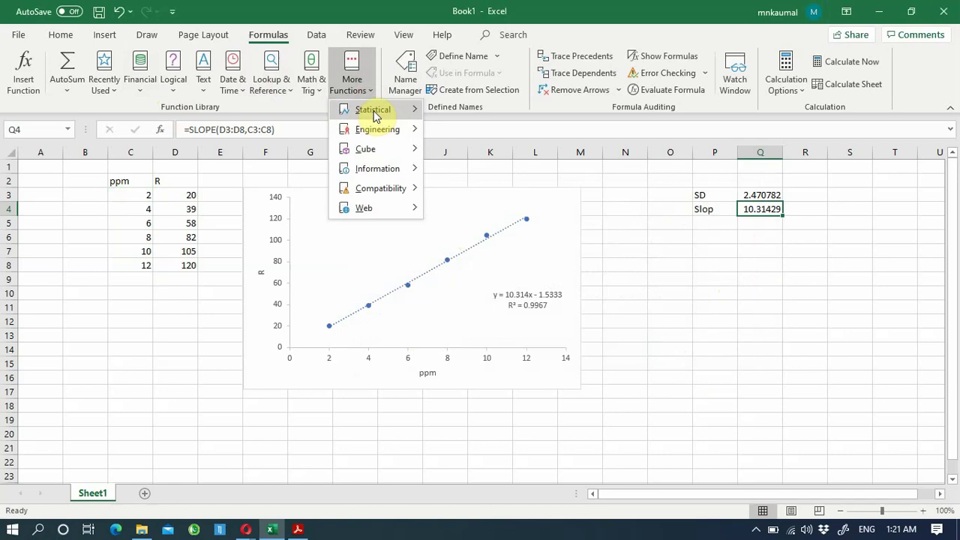
# After browsing the Statistical functions, enter the label 'LoD' in P8.
pyautogui.moveTo(400, 114)
pyautogui.scroll(-20, 495, 281)
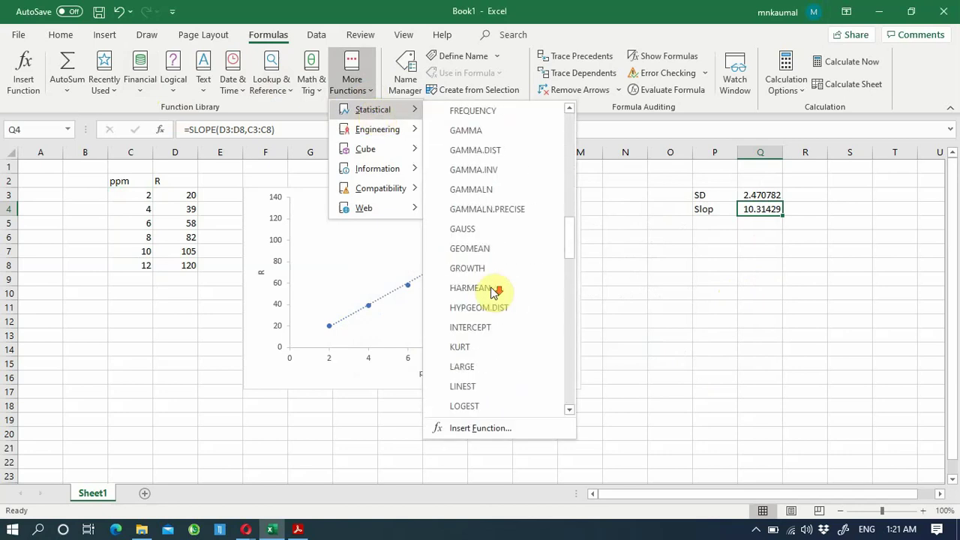
pyautogui.scroll(-9, 491, 284)
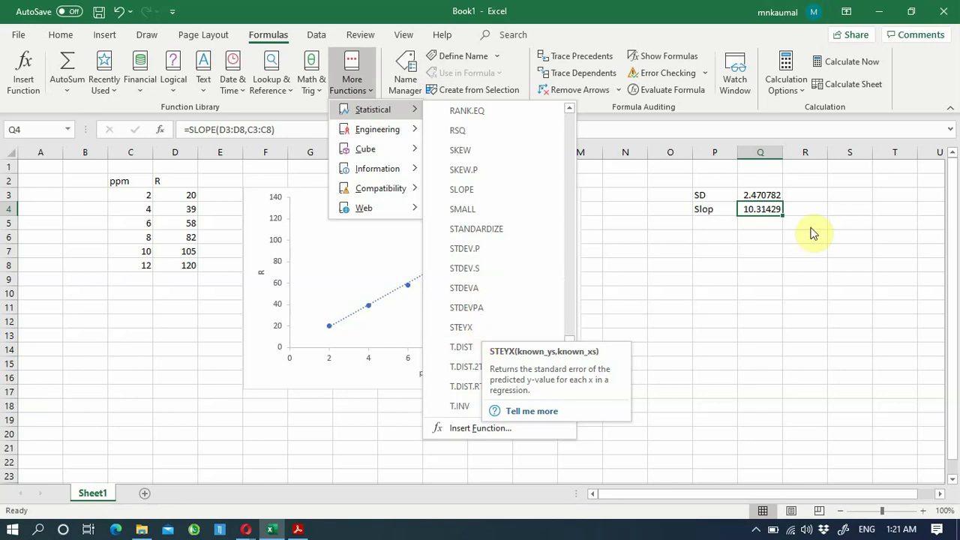
pyautogui.click(707, 266)
pyautogui.click(723, 265)
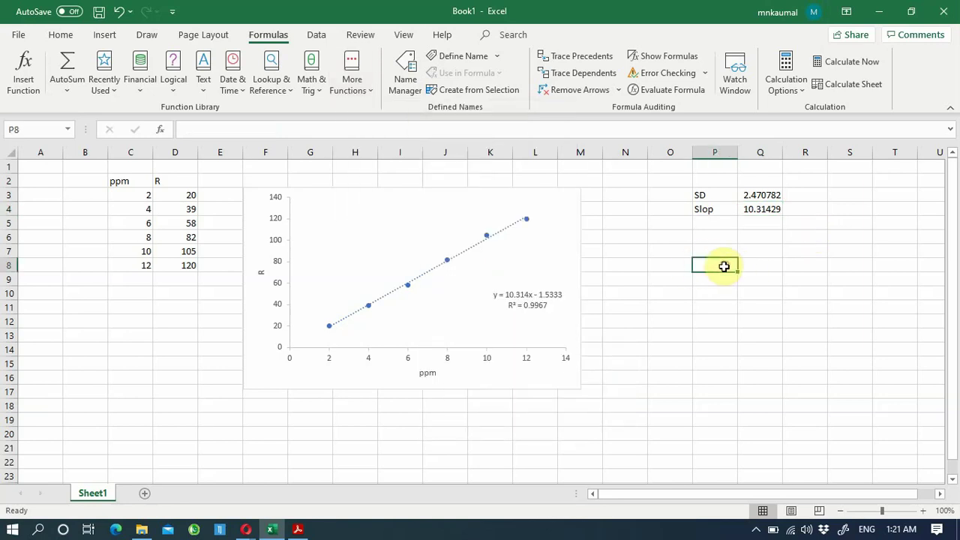
pyautogui.write('LoD')
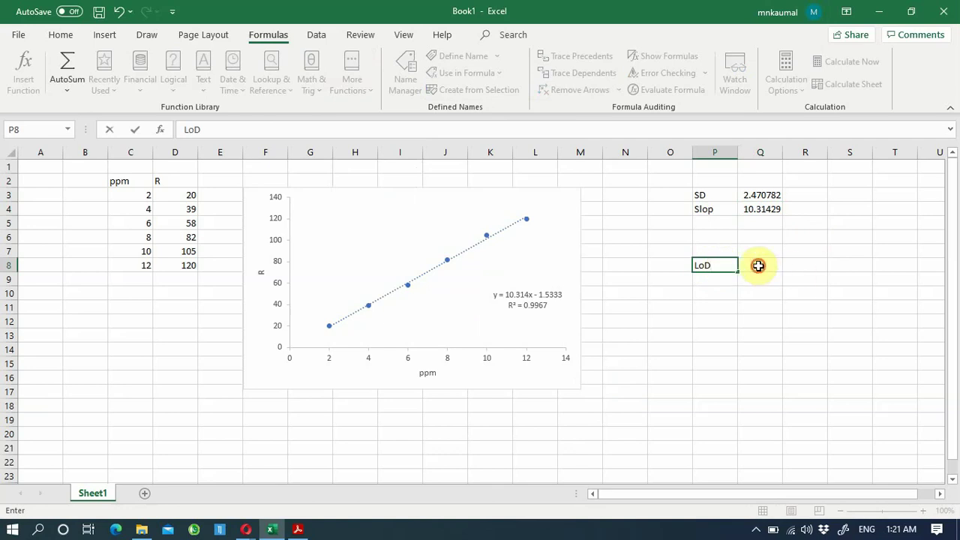
pyautogui.click(761, 265)
pyautogui.click(297, 530)
pyautogui.scroll(-2, 468, 321)
pyautogui.scroll(3, 478, 319)
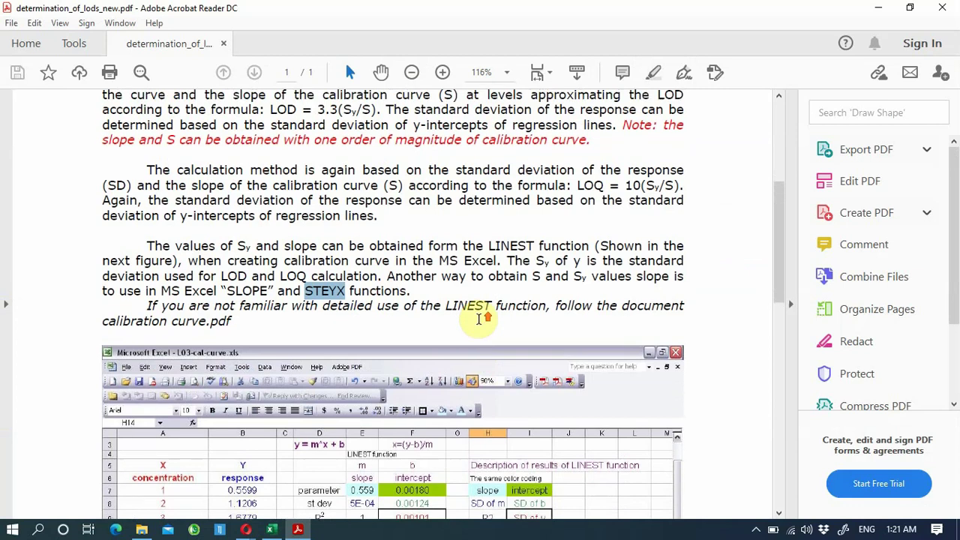
pyautogui.moveTo(270, 132)
pyautogui.mouseDown()
pyautogui.moveTo(377, 128)
pyautogui.moveTo(368, 132)
pyautogui.mouseUp()
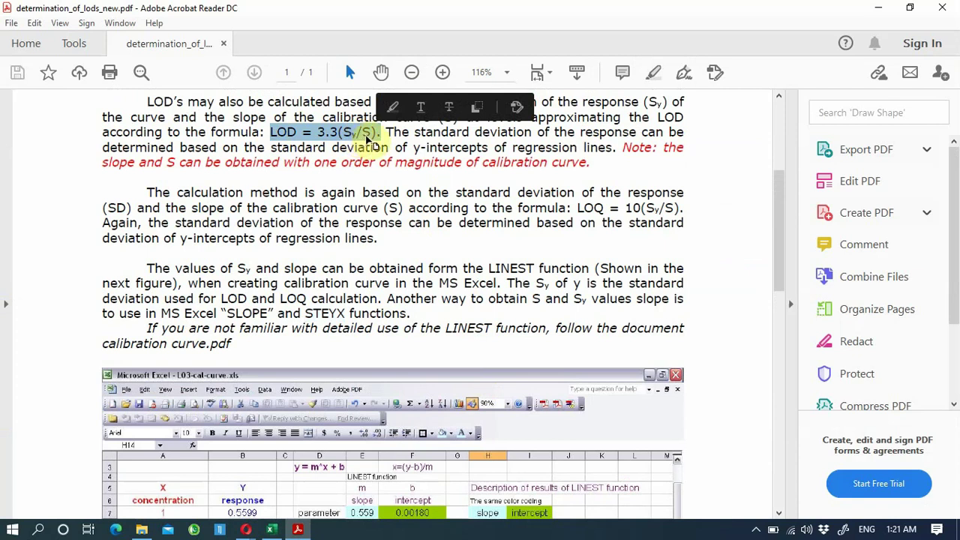
pyautogui.click(271, 528)
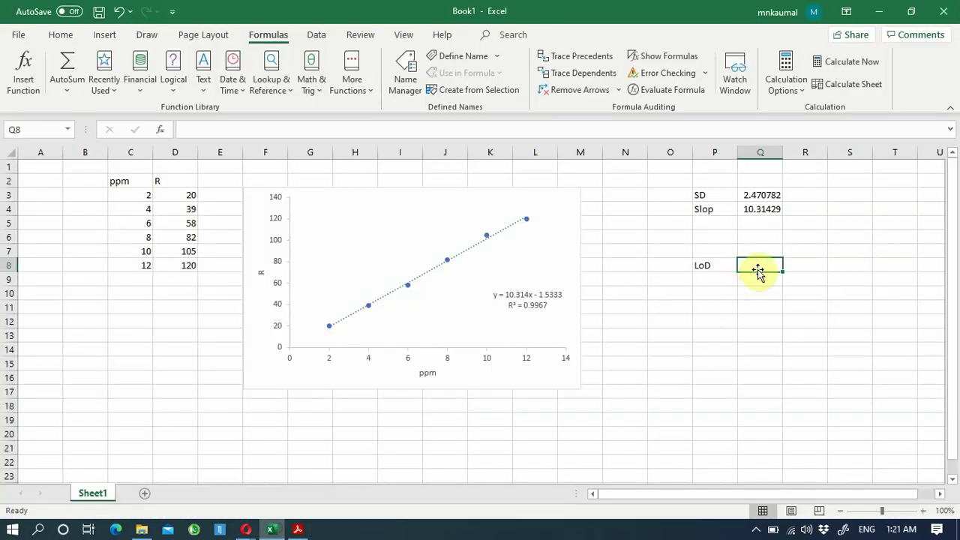
# Enter =3.3*(Q3/Q4) in Q8, giving a detection limit of 0.790513.
pyautogui.click(303, 131)
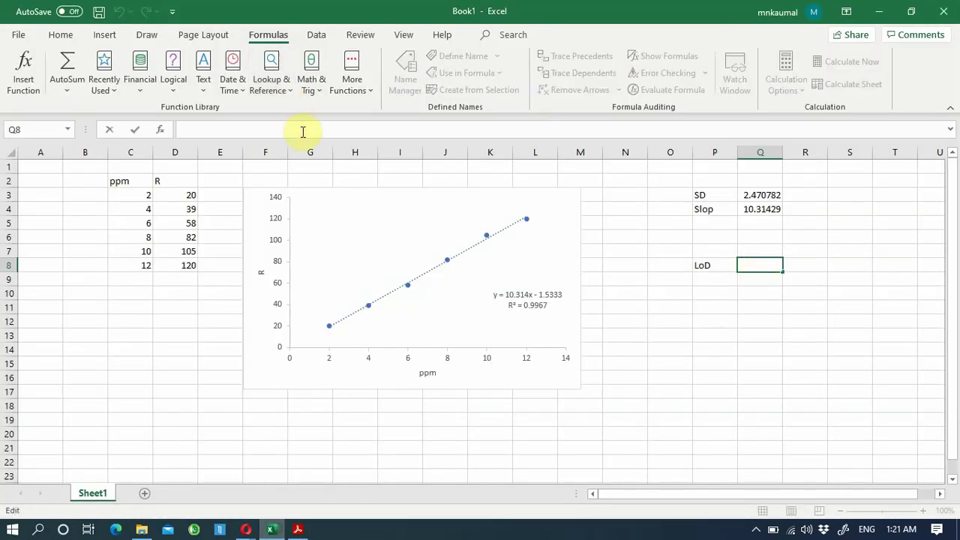
pyautogui.write('=3.3*(')
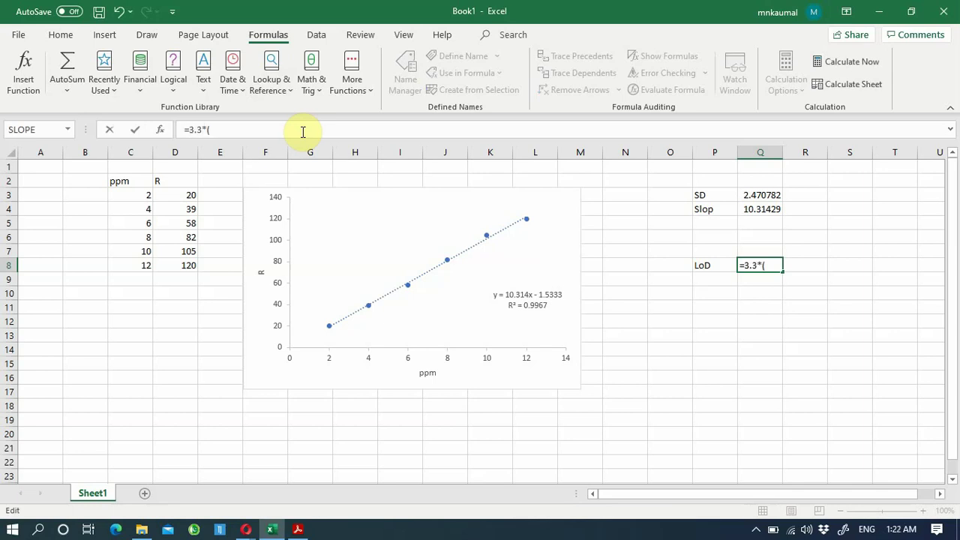
pyautogui.click(761, 195)
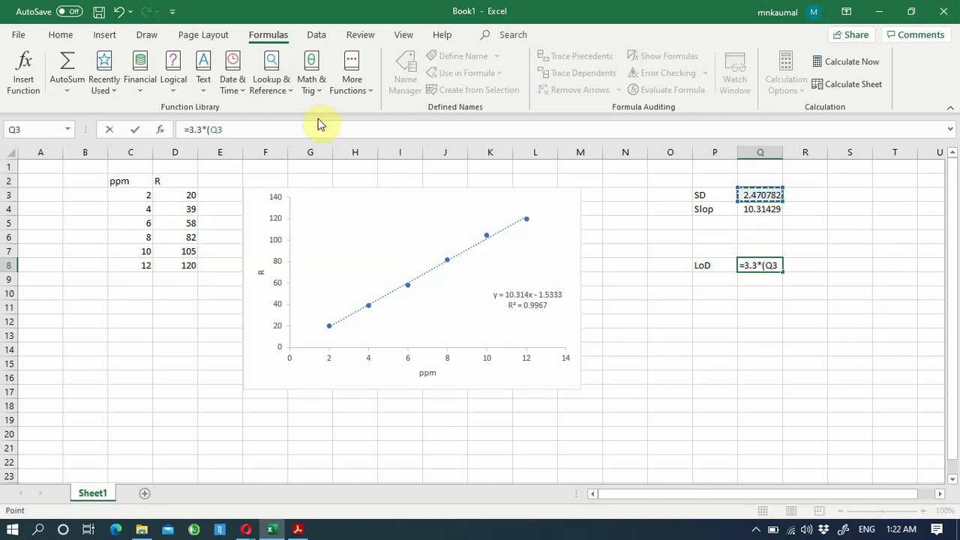
pyautogui.write('/')
pyautogui.click(755, 210)
pyautogui.write(')')
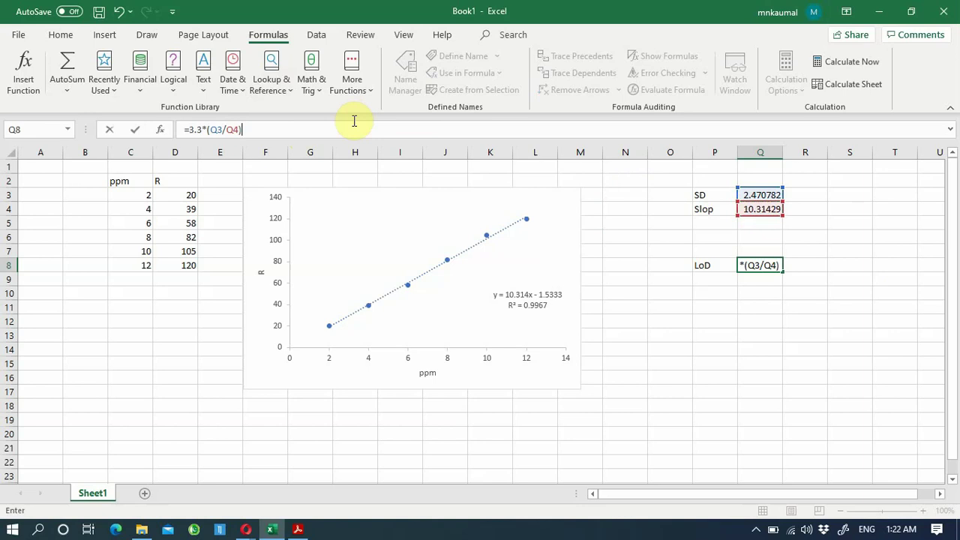
pyautogui.press('Return')
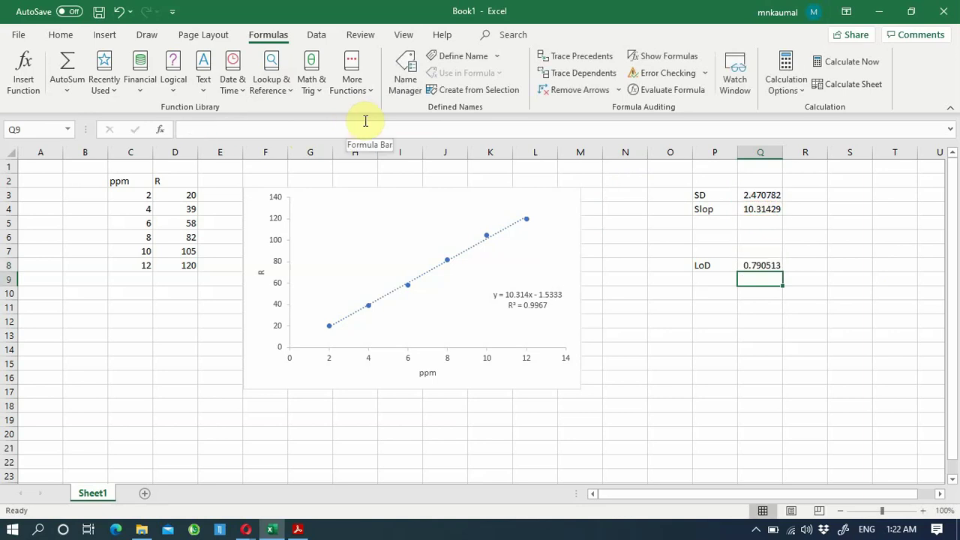
# Enter the label 'LoQ' in P9.
pyautogui.click(707, 285)
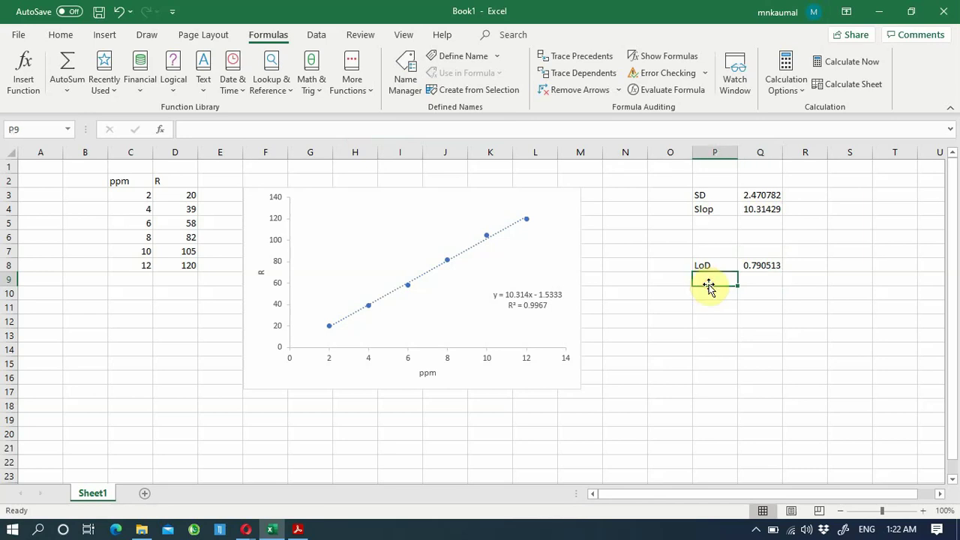
pyautogui.write('LoQ')
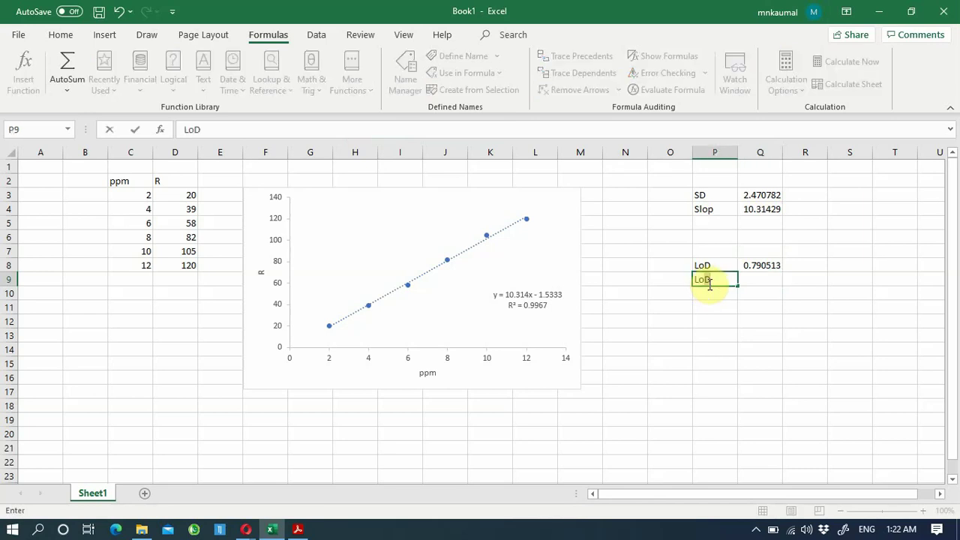
pyautogui.click(761, 279)
pyautogui.click(298, 529)
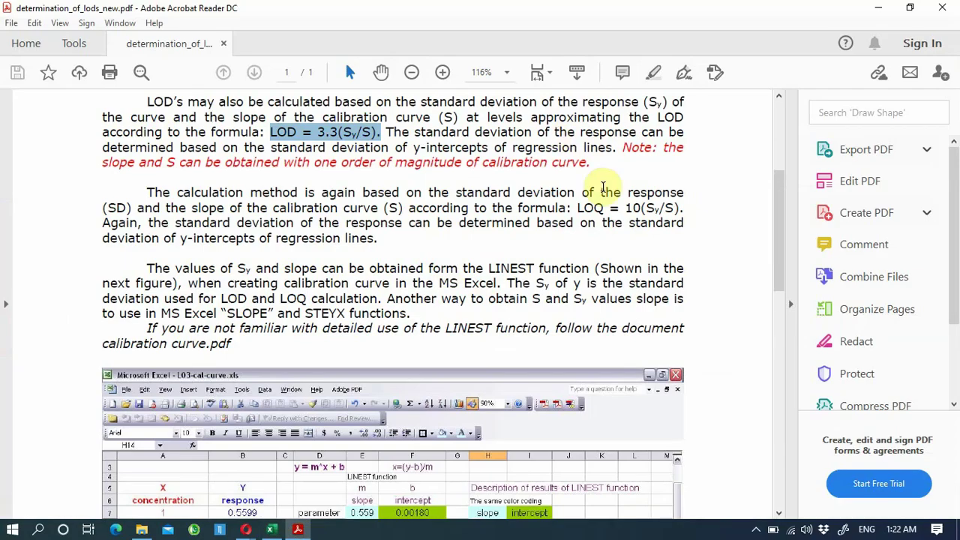
pyautogui.moveTo(578, 210); pyautogui.dragTo(683, 210)
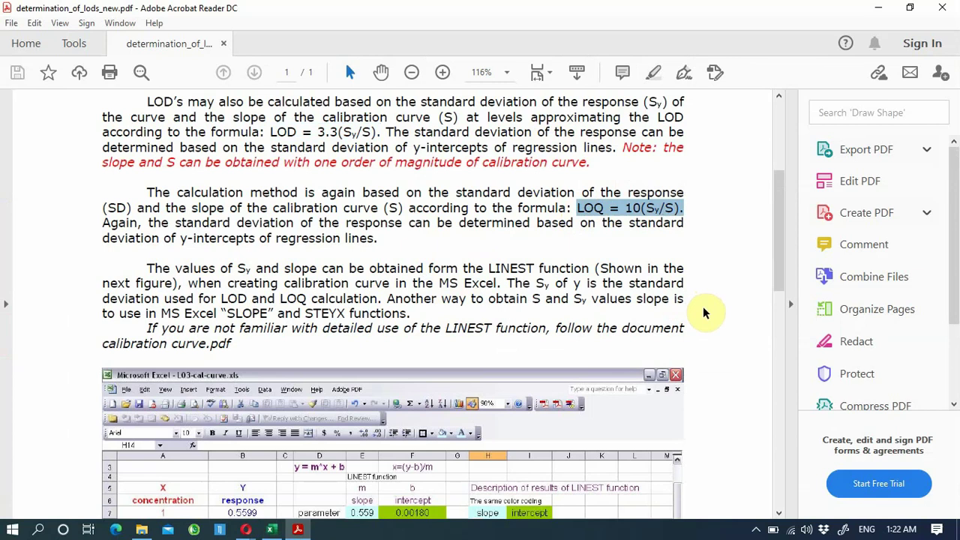
pyautogui.click(270, 530)
# Enter =10*(Q3/Q4) in Q9 through the formula bar, returning 2.395495.
pyautogui.click(258, 129)
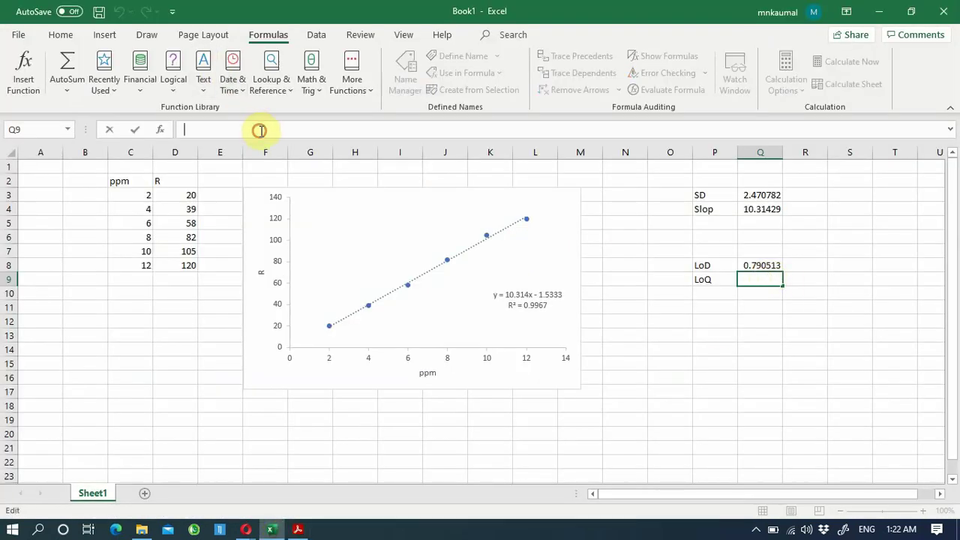
pyautogui.write('=10*(')
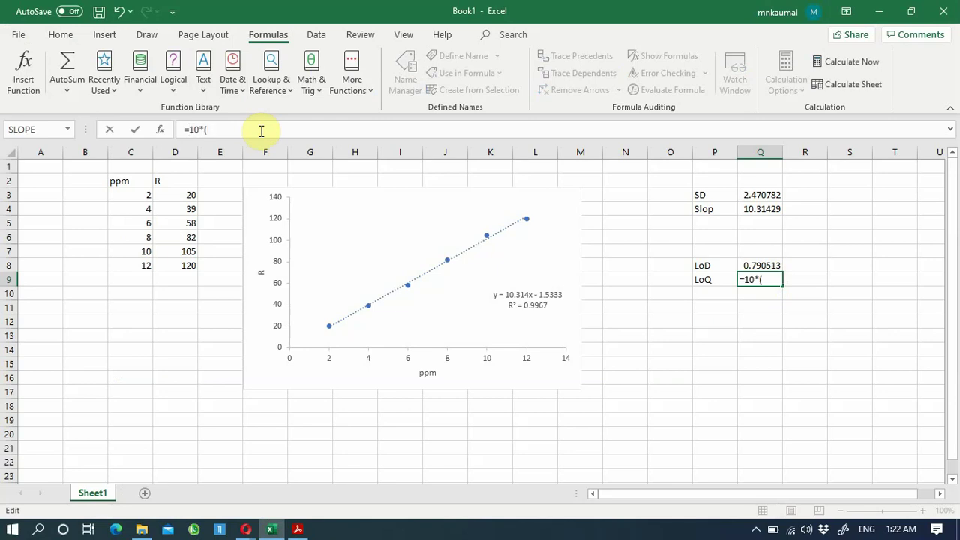
pyautogui.click(767, 197)
pyautogui.write('/')
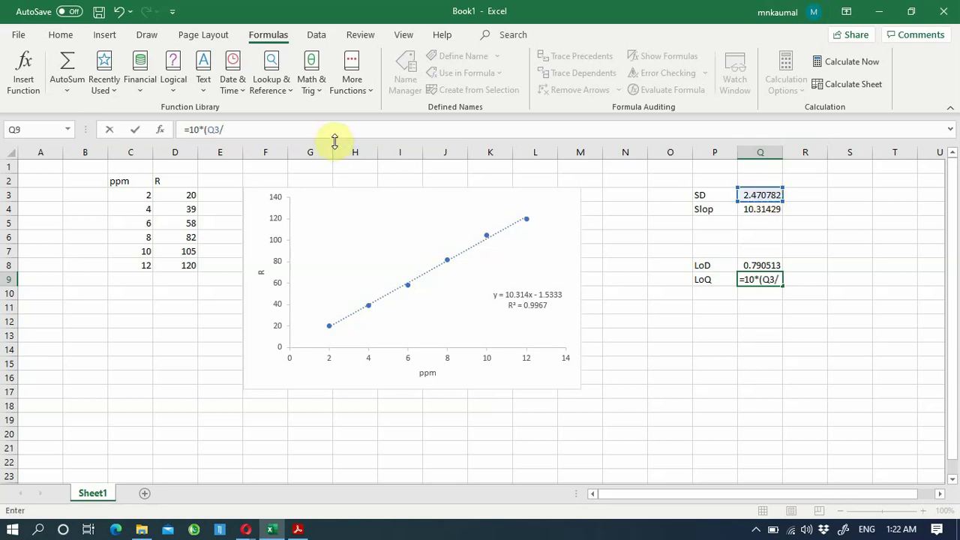
pyautogui.click(762, 213)
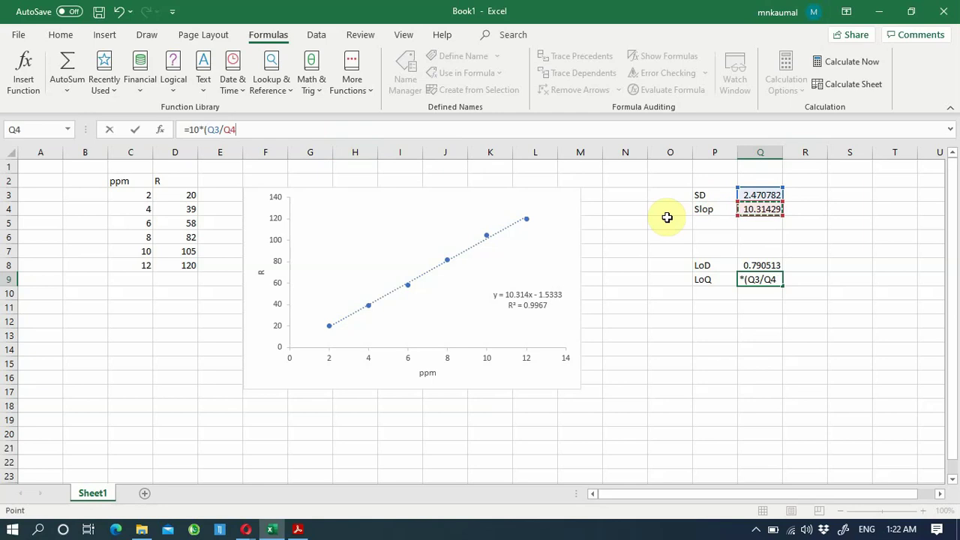
pyautogui.write(')')
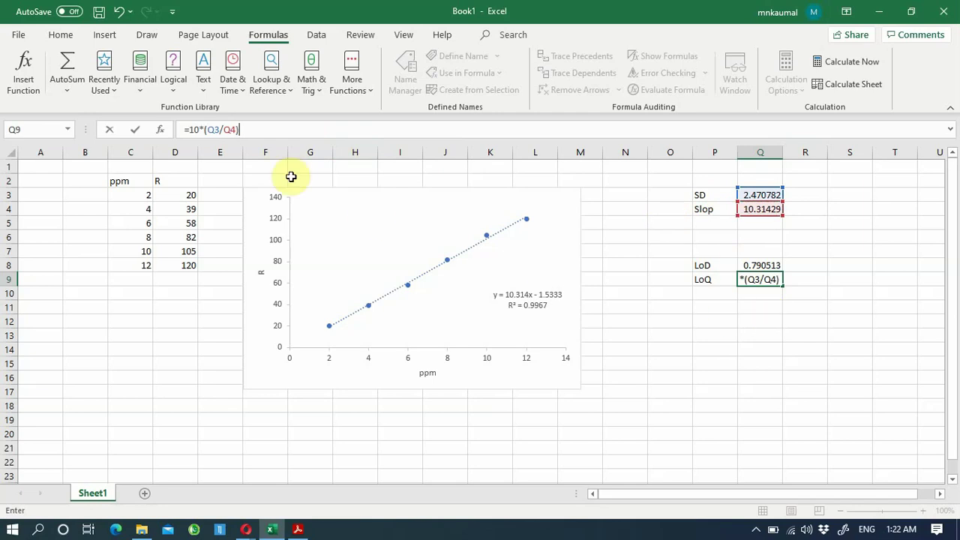
pyautogui.press('Return')
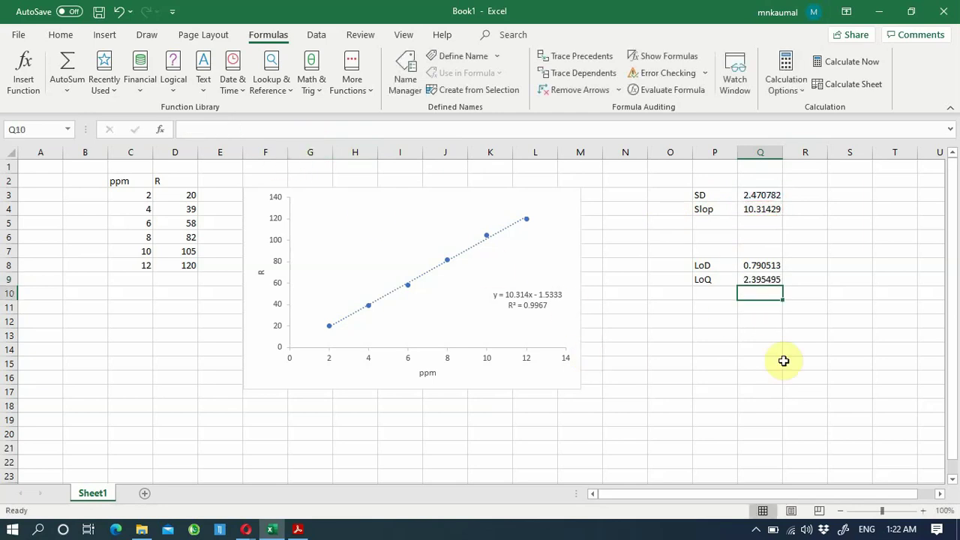